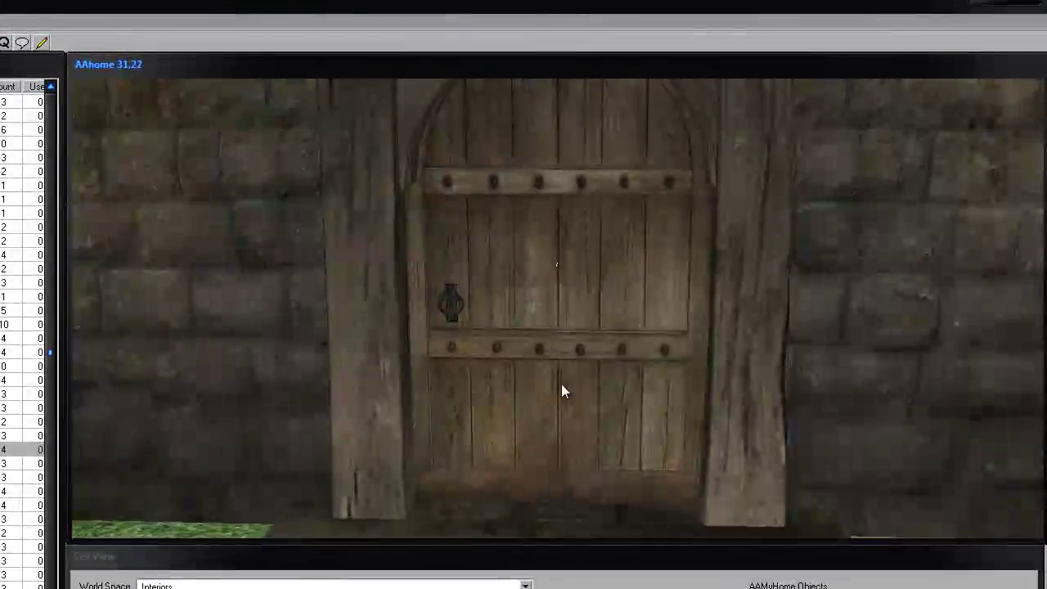
- Examine the exterior entrance door and porch of the house in the AAhome cell from several angles and distances
{"action": "scroll", "coordinate": [676, 263], "scroll_direction": "down", "scroll_amount": 5}
{"action": "middle_click_drag", "start_coordinate": [580, 370], "coordinate": [571, 351], "text": "shift"}
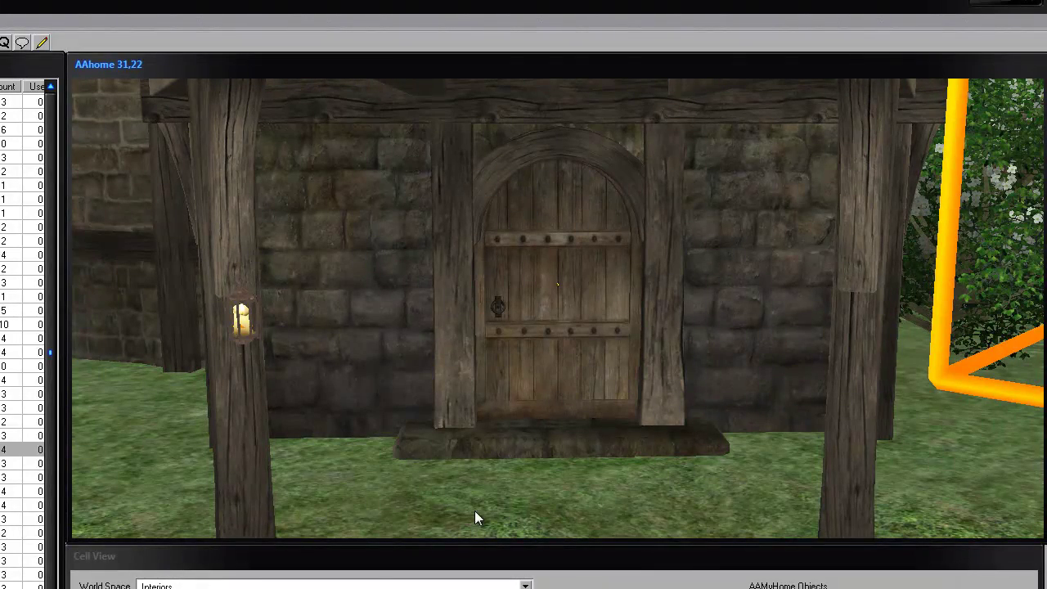
{"action": "scroll", "coordinate": [529, 341], "scroll_direction": "down", "scroll_amount": 3}
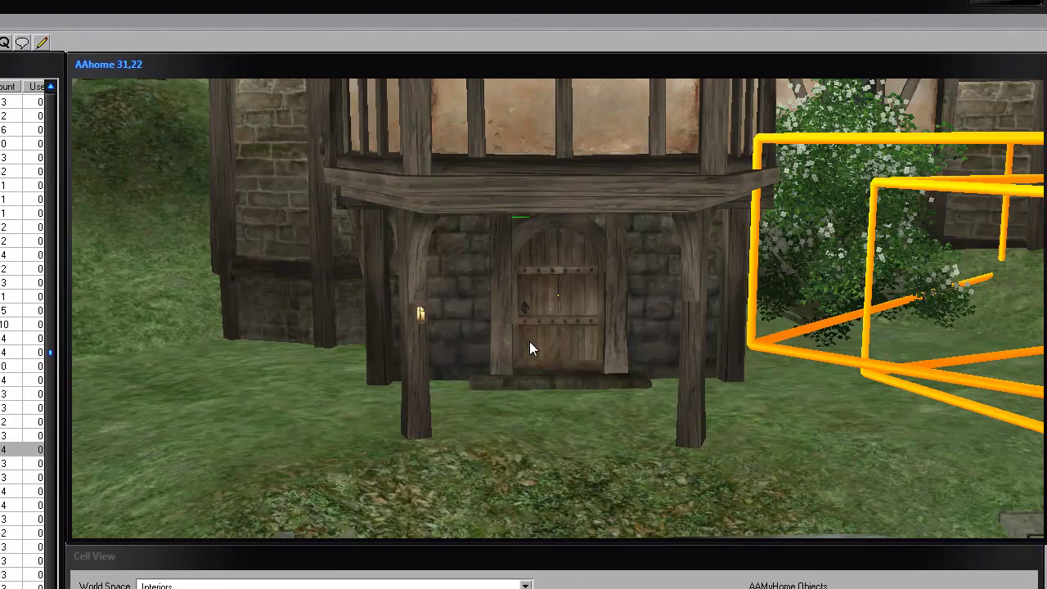
{"action": "middle_click_drag", "start_coordinate": [530, 344], "coordinate": [630, 366], "text": "shift"}
{"action": "scroll", "coordinate": [560, 288], "scroll_direction": "up", "scroll_amount": 3}
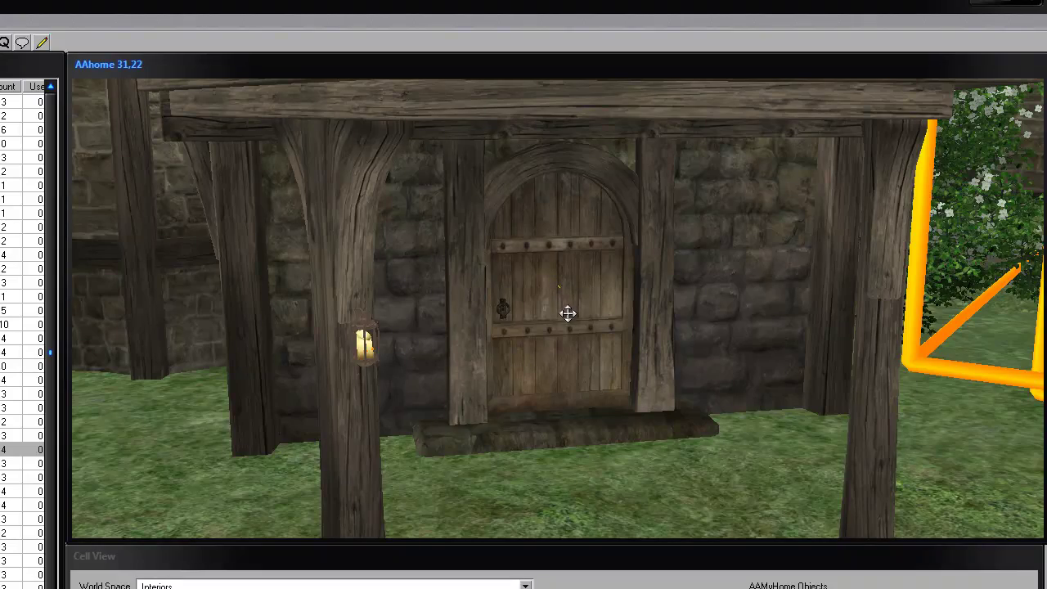
{"action": "scroll", "coordinate": [569, 317], "scroll_direction": "down", "scroll_amount": 5}
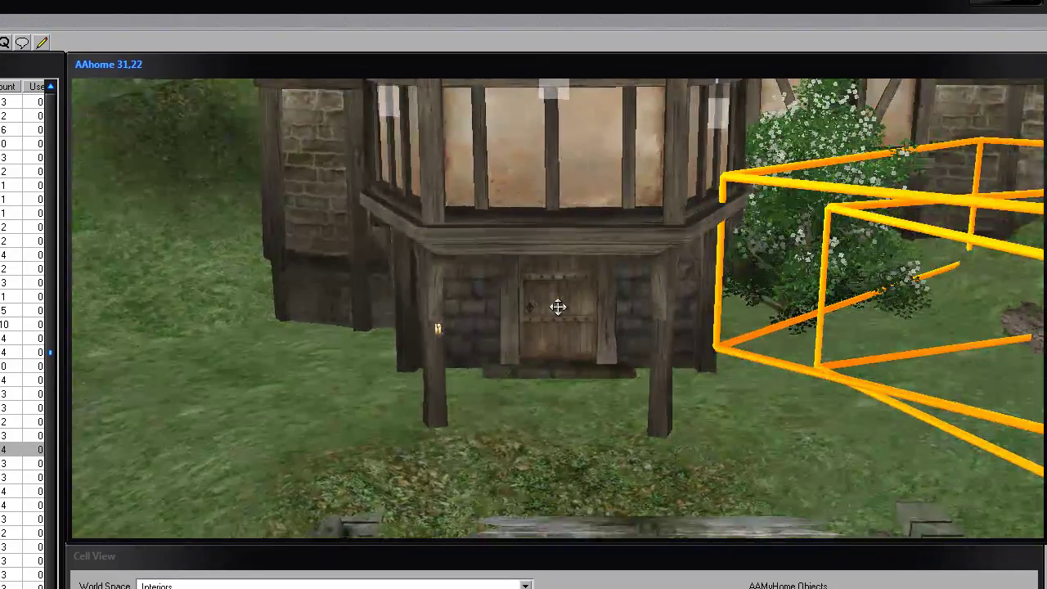
{"action": "middle_click_drag", "start_coordinate": [564, 289], "coordinate": [483, 305], "text": "shift"}
{"action": "scroll", "coordinate": [490, 293], "scroll_direction": "up", "scroll_amount": 4}
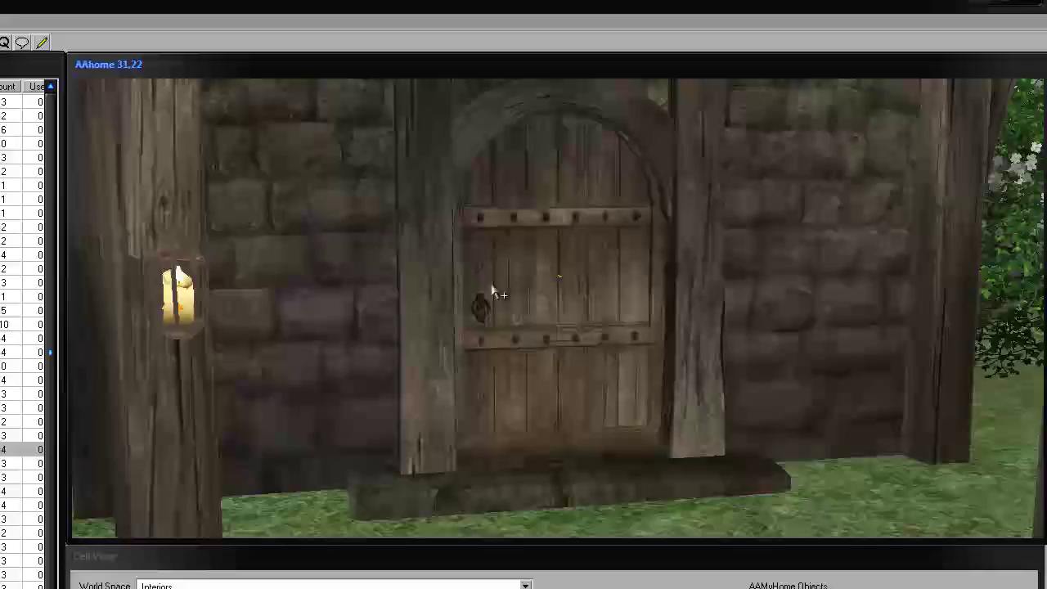
{"action": "scroll", "coordinate": [488, 299], "scroll_direction": "down", "scroll_amount": 4}
{"action": "scroll", "coordinate": [509, 234], "scroll_direction": "down", "scroll_amount": 4}
{"action": "scroll", "coordinate": [475, 270], "scroll_direction": "up", "scroll_amount": 6}
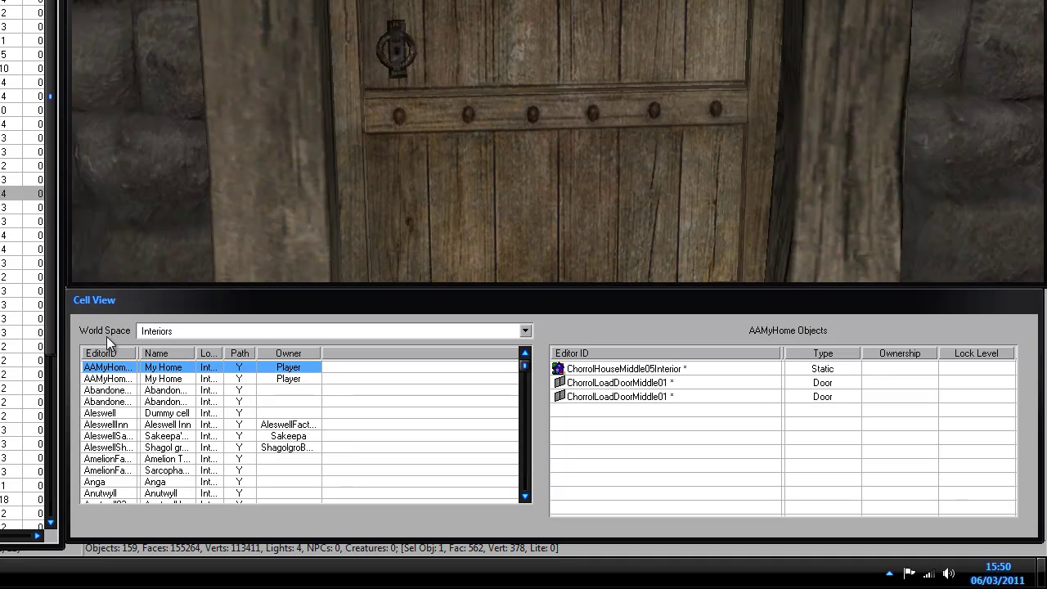
- Select the first AAMyHome cell among the Interiors and bring up its first ChorrolLoadDoorMiddle01 door in the render view
{"action": "left_click", "coordinate": [524, 331]}
{"action": "left_click", "coordinate": [271, 346]}
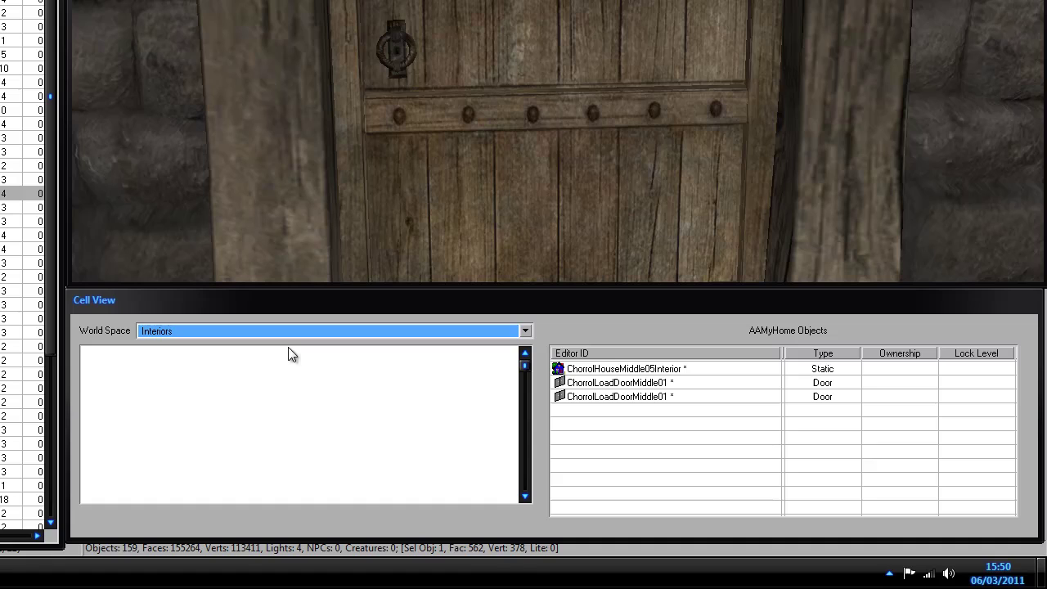
{"action": "left_click", "coordinate": [127, 368]}
{"action": "left_click", "coordinate": [131, 379]}
{"action": "left_click", "coordinate": [139, 368]}
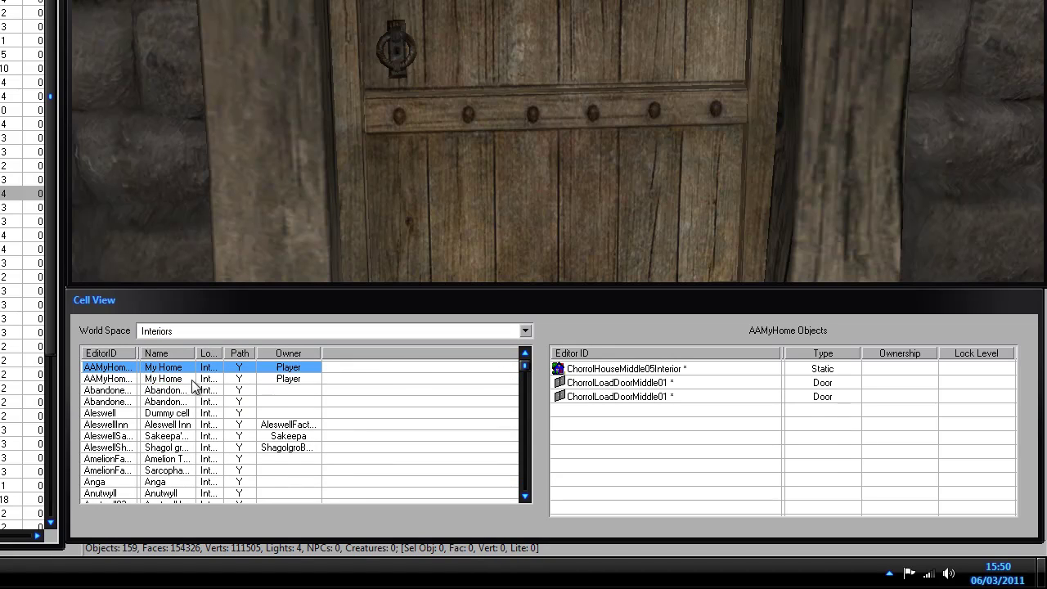
{"action": "double_click", "coordinate": [618, 383]}
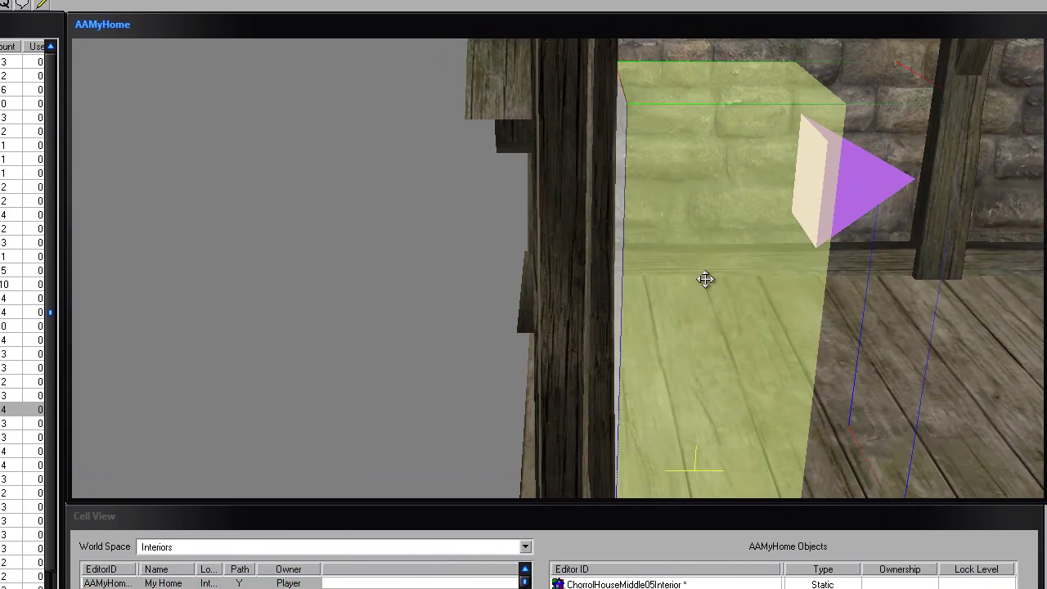
- Examine the AAMyHome house interior as a whole, including the stairs and the entrance door
{"action": "scroll", "coordinate": [706, 280], "scroll_direction": "down", "scroll_amount": 4}
{"action": "middle_click_drag", "start_coordinate": [705, 280], "coordinate": [557, 227]}
{"action": "scroll", "coordinate": [77, 308], "scroll_direction": "down", "scroll_amount": 8}
{"action": "scroll", "coordinate": [322, 171], "scroll_direction": "up", "scroll_amount": 6}
{"action": "scroll", "coordinate": [556, 234], "scroll_direction": "down", "scroll_amount": 10}
{"action": "middle_click_drag", "start_coordinate": [575, 191], "coordinate": [536, 239]}
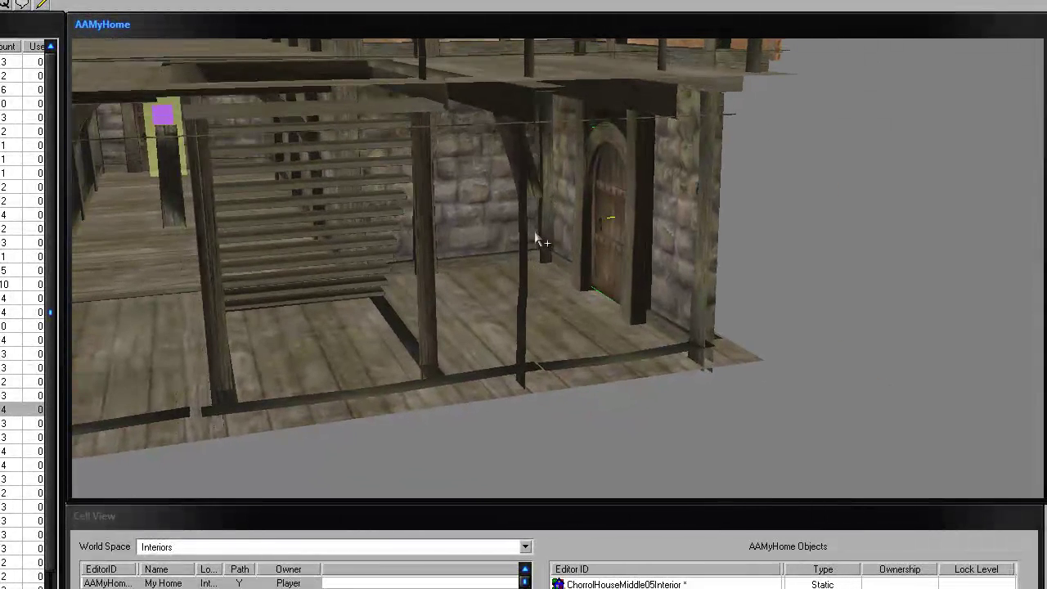
{"action": "scroll", "coordinate": [381, 335], "scroll_direction": "down", "scroll_amount": 5}
{"action": "left_click", "coordinate": [334, 303]}
{"action": "middle_click_drag", "start_coordinate": [334, 302], "coordinate": [231, 279]}
- Place a second copy of ChorrolHouseMiddle05Interior beside the existing house interior, reposition it and delete it
{"action": "key", "text": "d"}
{"action": "left_click", "coordinate": [8, 437]}
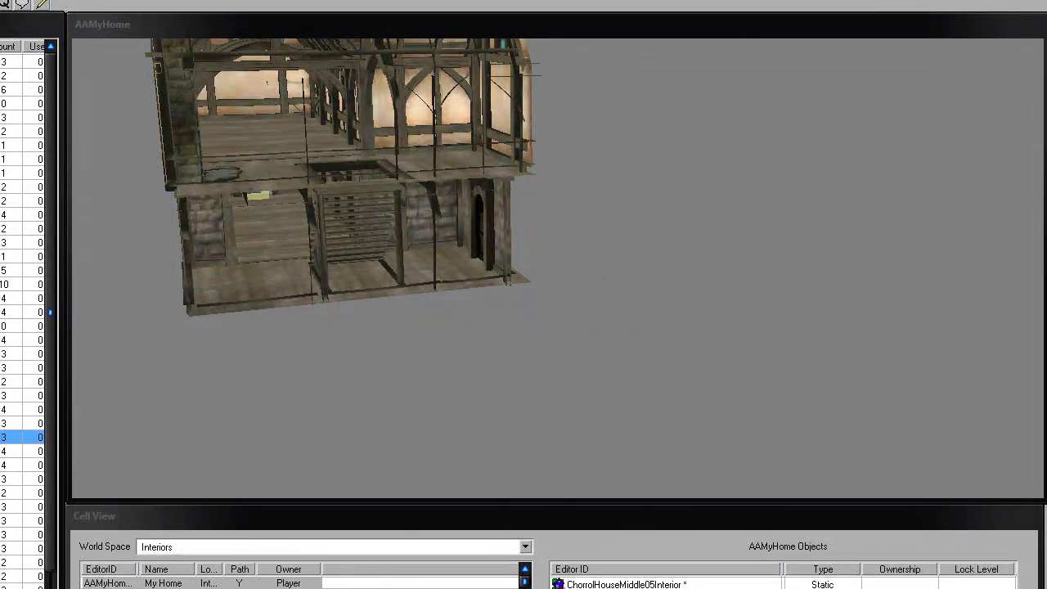
{"action": "left_click_drag", "start_coordinate": [4, 409], "coordinate": [664, 327]}
{"action": "middle_click_drag", "start_coordinate": [664, 331], "coordinate": [441, 309]}
{"action": "left_click_drag", "start_coordinate": [519, 369], "coordinate": [729, 390]}
{"action": "middle_click_drag", "start_coordinate": [729, 390], "coordinate": [399, 584]}
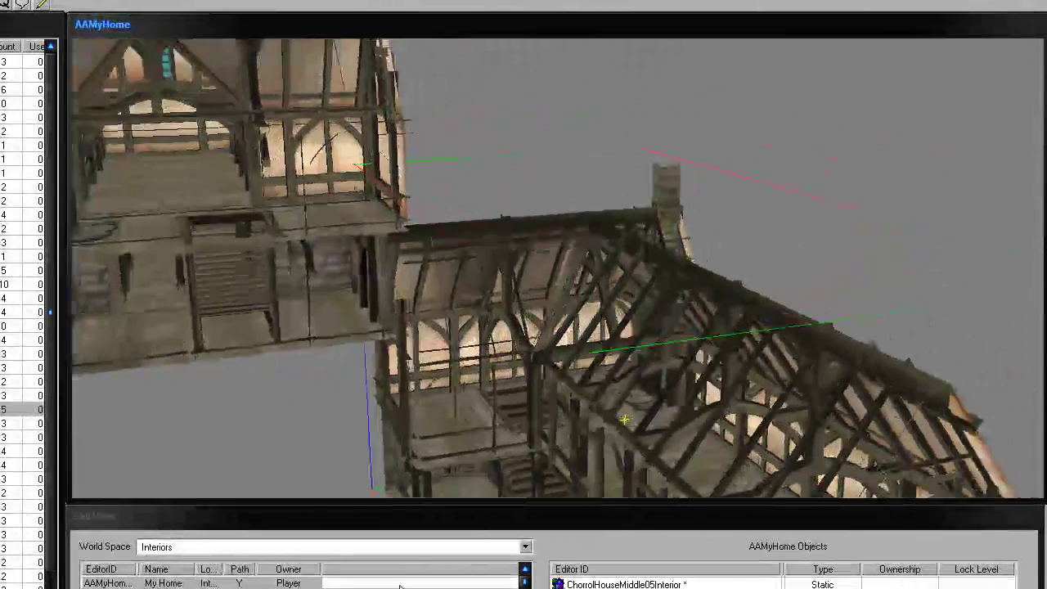
{"action": "left_click_drag", "start_coordinate": [585, 360], "coordinate": [498, 355]}
{"action": "middle_click_drag", "start_coordinate": [499, 355], "coordinate": [612, 227]}
{"action": "scroll", "coordinate": [322, 142], "scroll_direction": "down", "scroll_amount": 5}
{"action": "key", "text": "Delete"}
- Try to place the ChorrolHouseMiddle01 piece in the AAMyHome cell
{"action": "left_click", "coordinate": [315, 306]}
{"action": "middle_click_drag", "start_coordinate": [315, 306], "coordinate": [417, 247]}
{"action": "left_click_drag", "start_coordinate": [4, 270], "coordinate": [242, 301]}
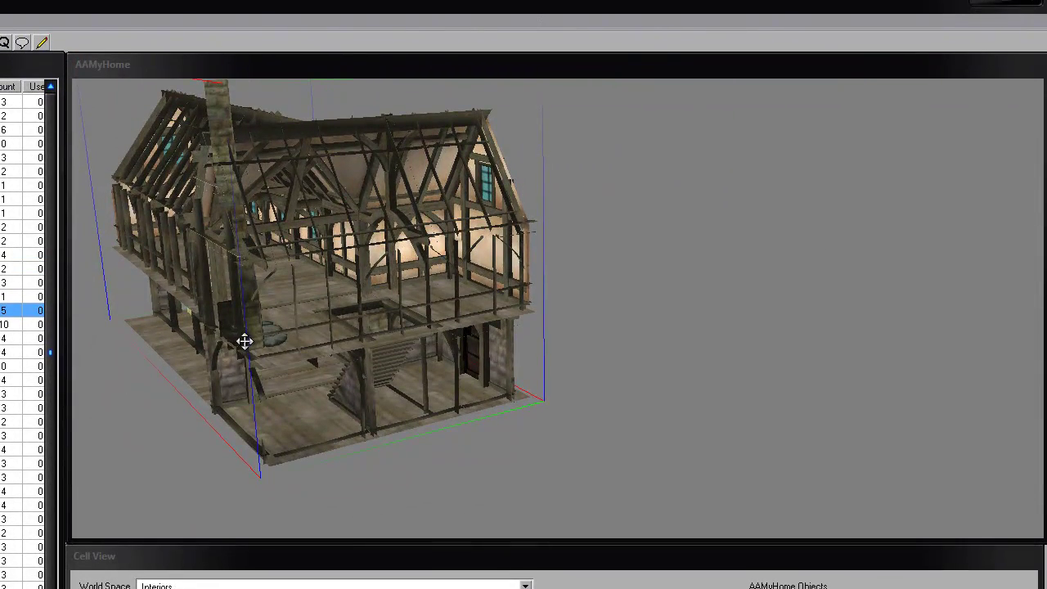
- Select the interior entrance door and inspect its fit in the frame up close
{"action": "left_click", "coordinate": [474, 350]}
{"action": "middle_click_drag", "start_coordinate": [475, 350], "coordinate": [688, 216]}
{"action": "scroll", "coordinate": [441, 308], "scroll_direction": "up", "scroll_amount": 5}
{"action": "scroll", "coordinate": [687, 216], "scroll_direction": "up", "scroll_amount": 3}
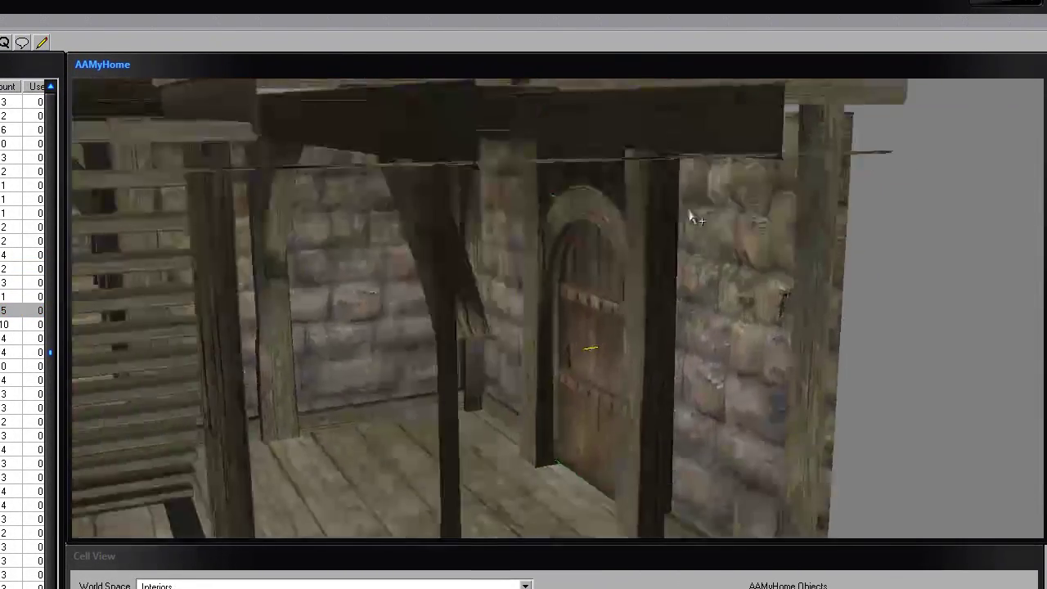
{"action": "scroll", "coordinate": [688, 198], "scroll_direction": "down", "scroll_amount": 3}
{"action": "scroll", "coordinate": [666, 253], "scroll_direction": "up", "scroll_amount": 10}
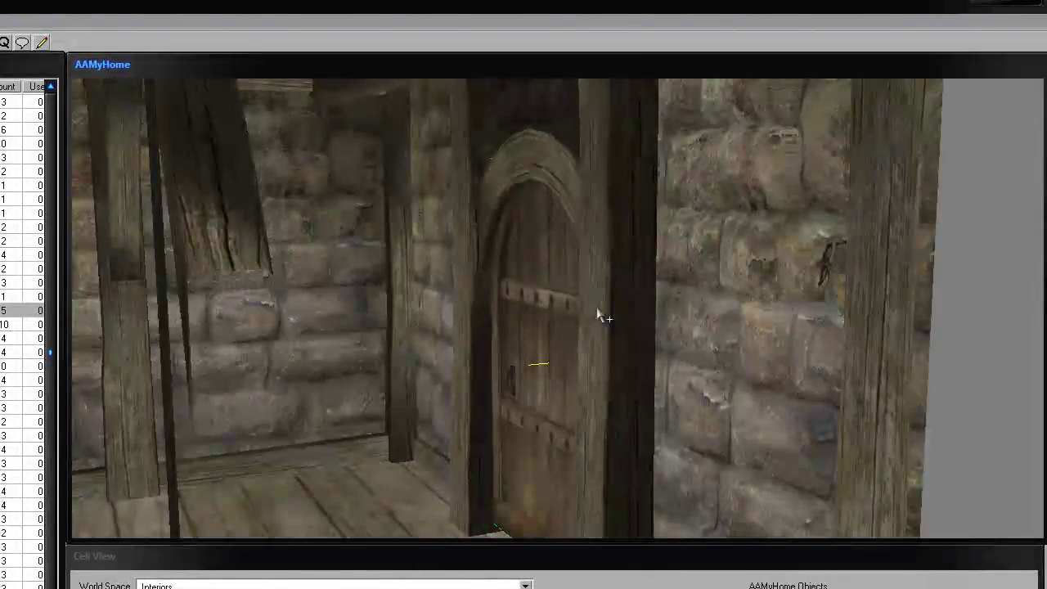
{"action": "middle_click_drag", "start_coordinate": [520, 311], "coordinate": [628, 294]}
{"action": "middle_click_drag", "start_coordinate": [491, 267], "coordinate": [527, 278]}
{"action": "key", "text": "f"}
{"action": "middle_click_drag", "start_coordinate": [580, 328], "coordinate": [524, 353]}
{"action": "key", "text": "d"}
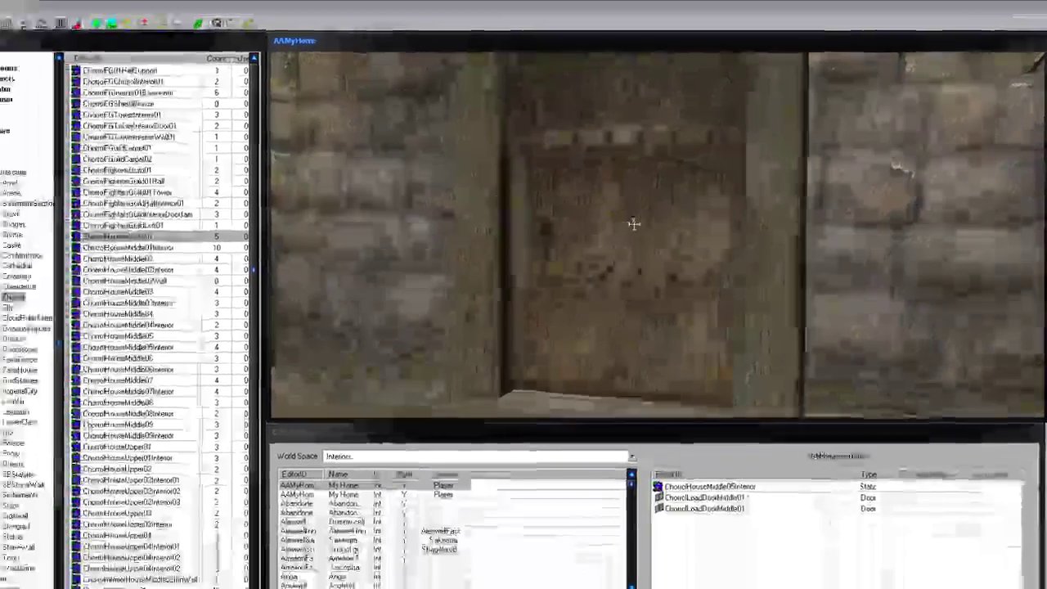
- View the interior entrance door's reference properties, close them without changes and reselect the door
{"action": "double_click", "coordinate": [533, 296]}
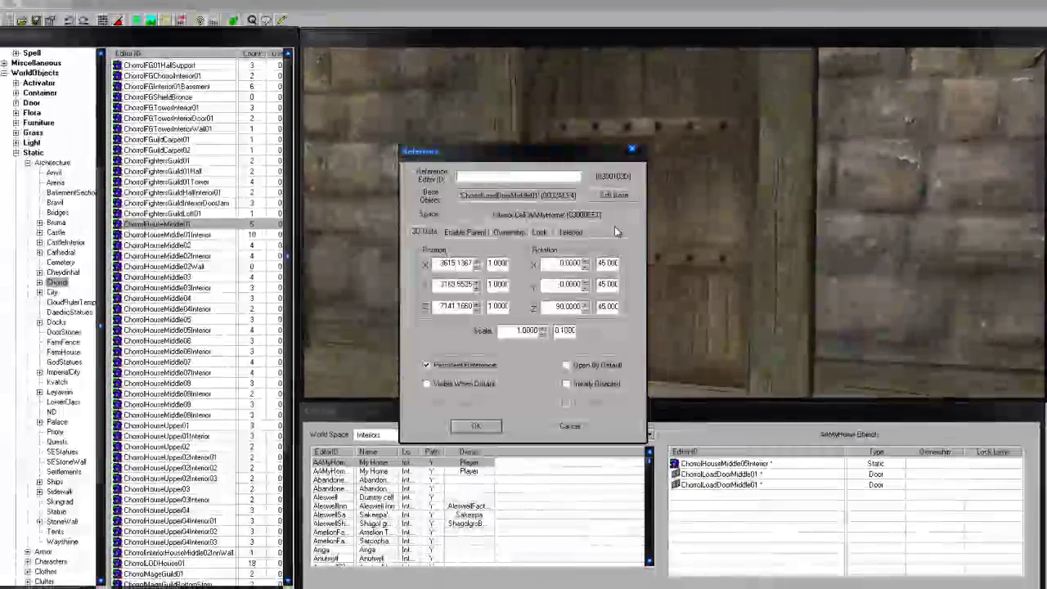
{"action": "left_click", "coordinate": [633, 149]}
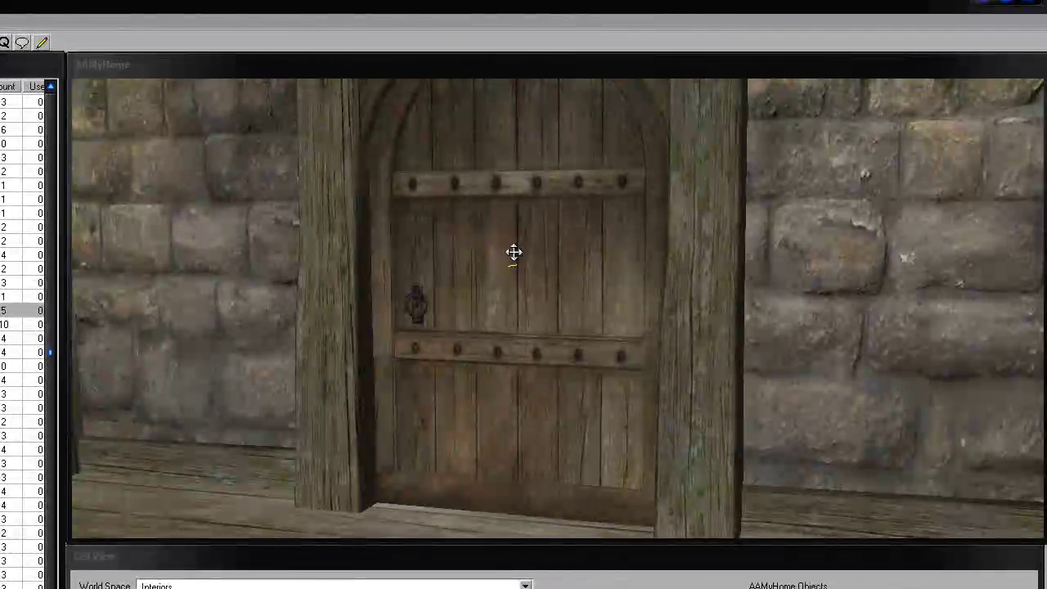
{"action": "left_click", "coordinate": [507, 243]}
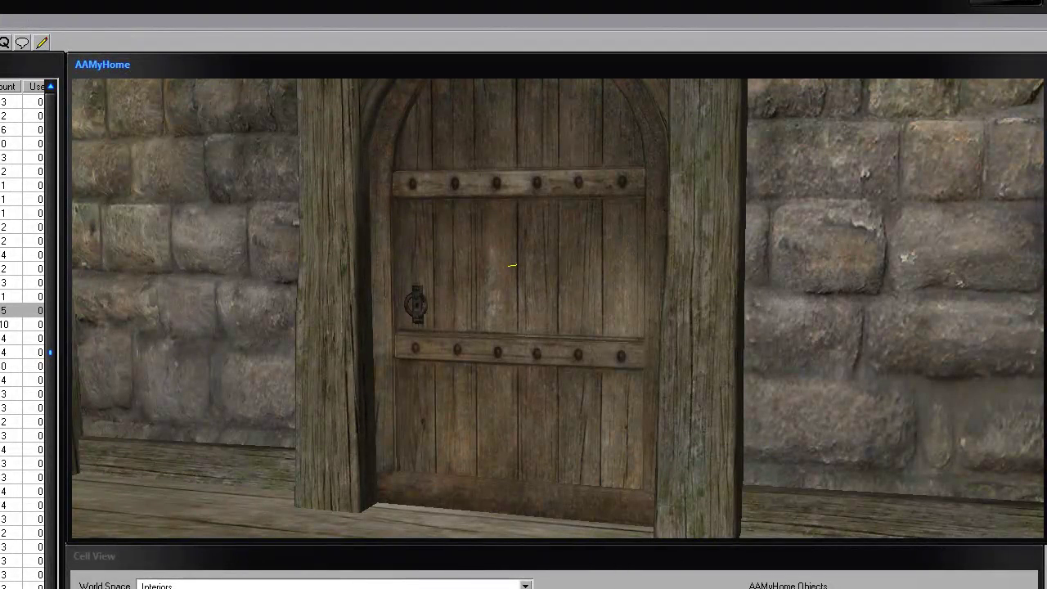
{"action": "middle_click_drag", "start_coordinate": [593, 386], "coordinate": [463, 418], "text": "shift"}
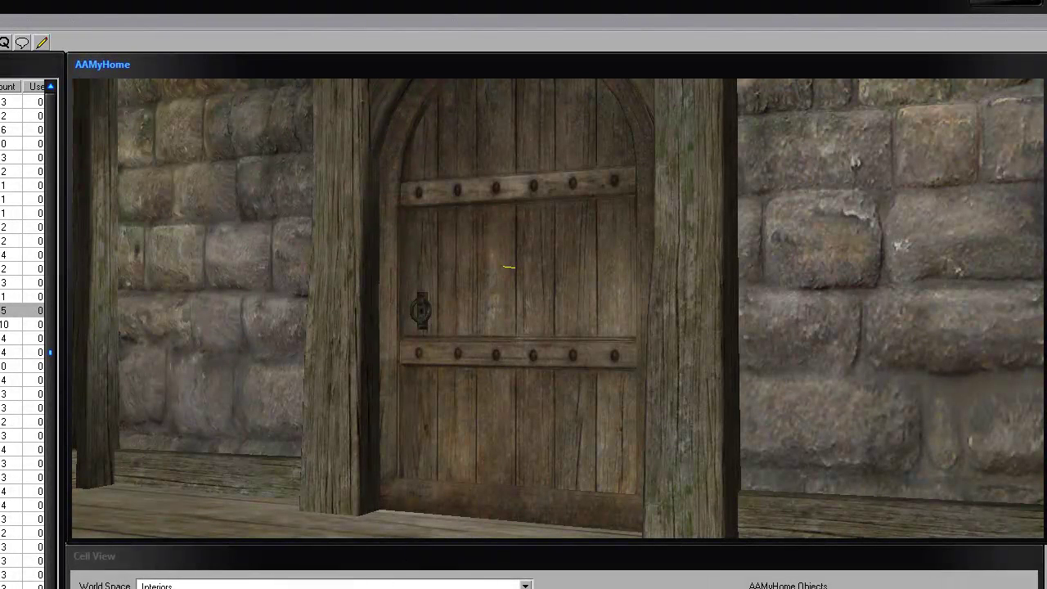
- List the objects of the AAhome cell in the Tamriel world space, and return the cell list to Interiors
{"action": "left_click", "coordinate": [275, 587]}
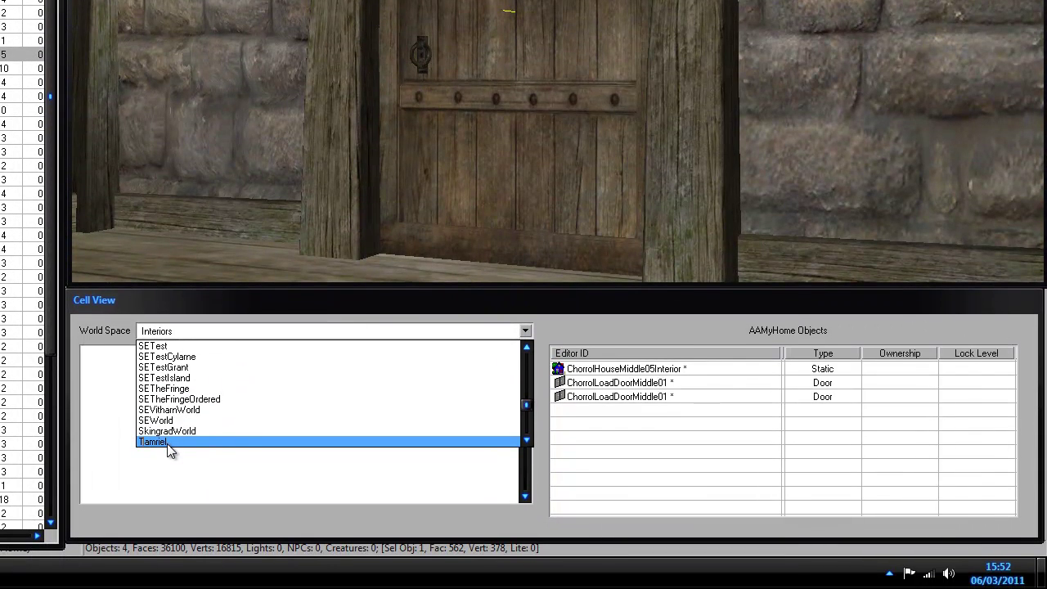
{"action": "left_click", "coordinate": [167, 443]}
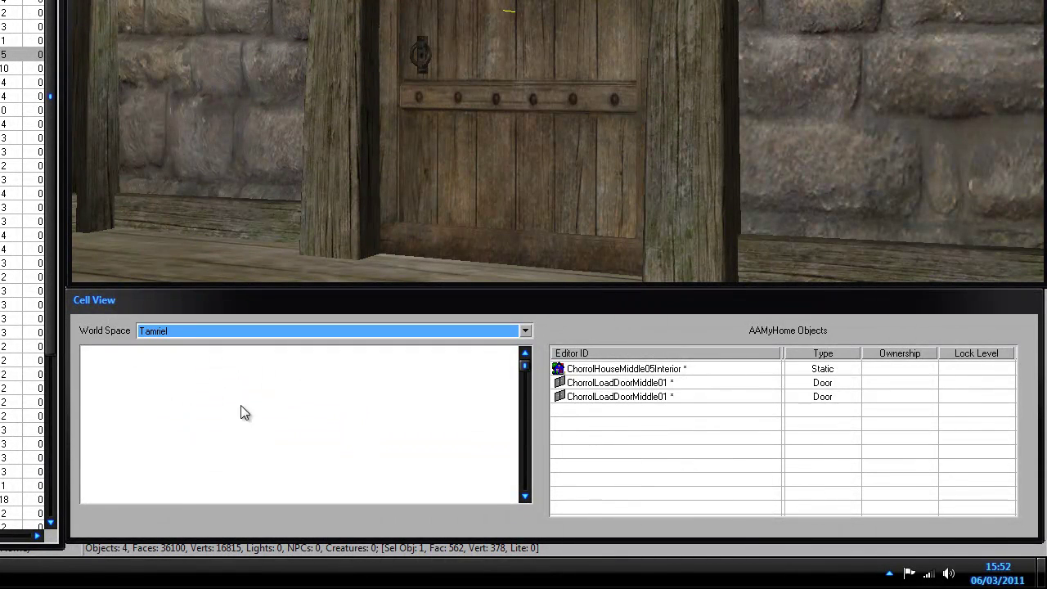
{"action": "left_click", "coordinate": [102, 367]}
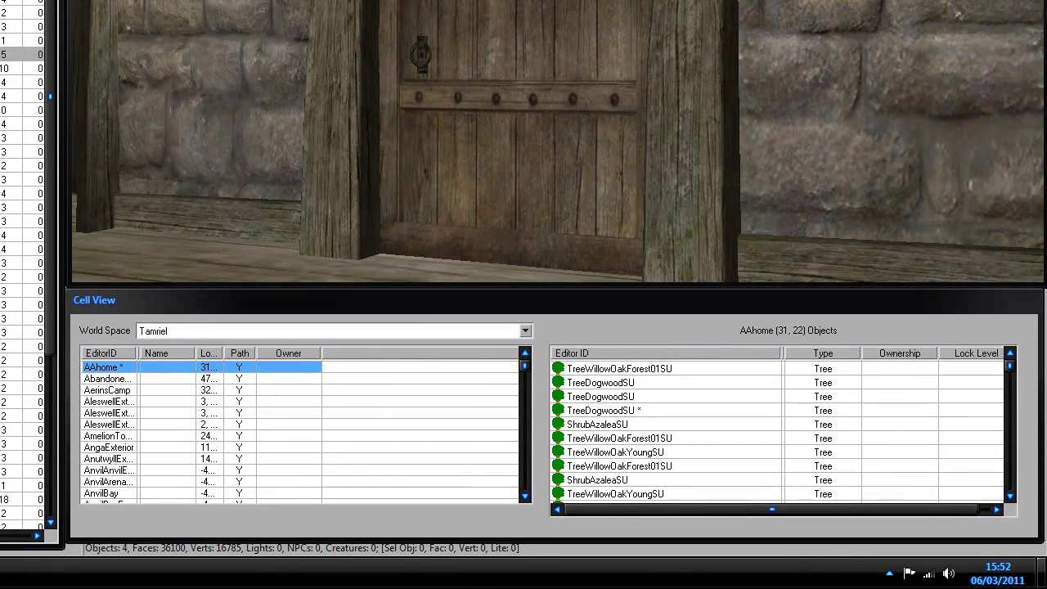
{"action": "left_click", "coordinate": [509, 11]}
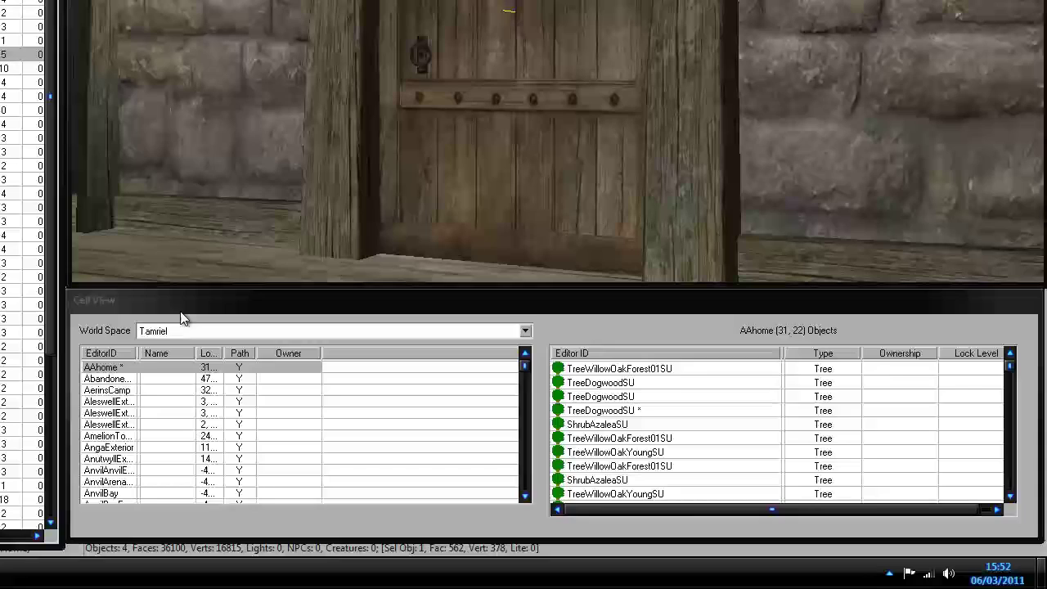
{"action": "left_click", "coordinate": [237, 335]}
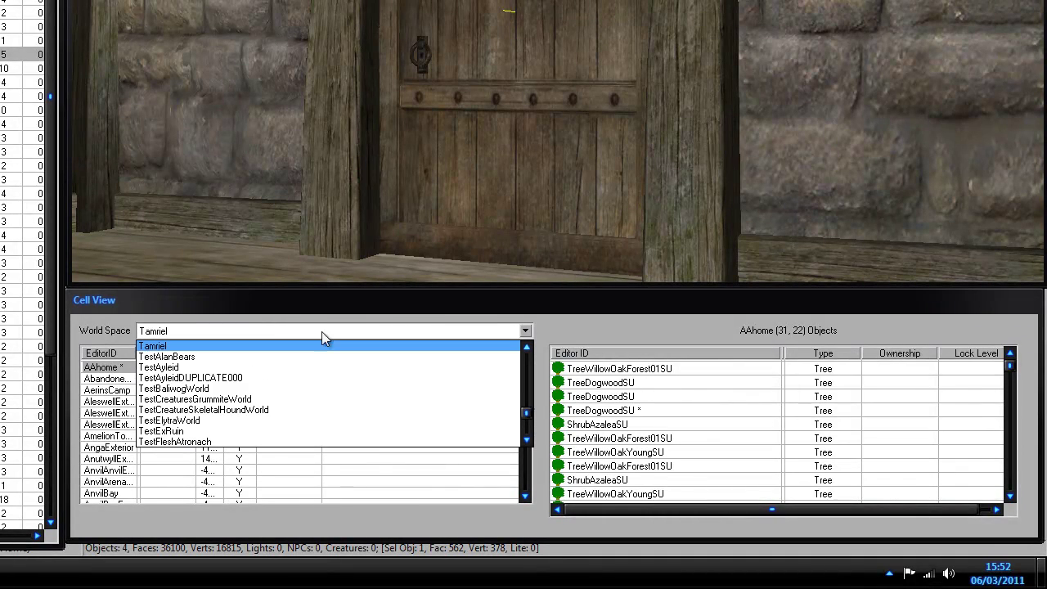
{"action": "scroll", "coordinate": [528, 412], "scroll_direction": "up", "scroll_amount": 5}
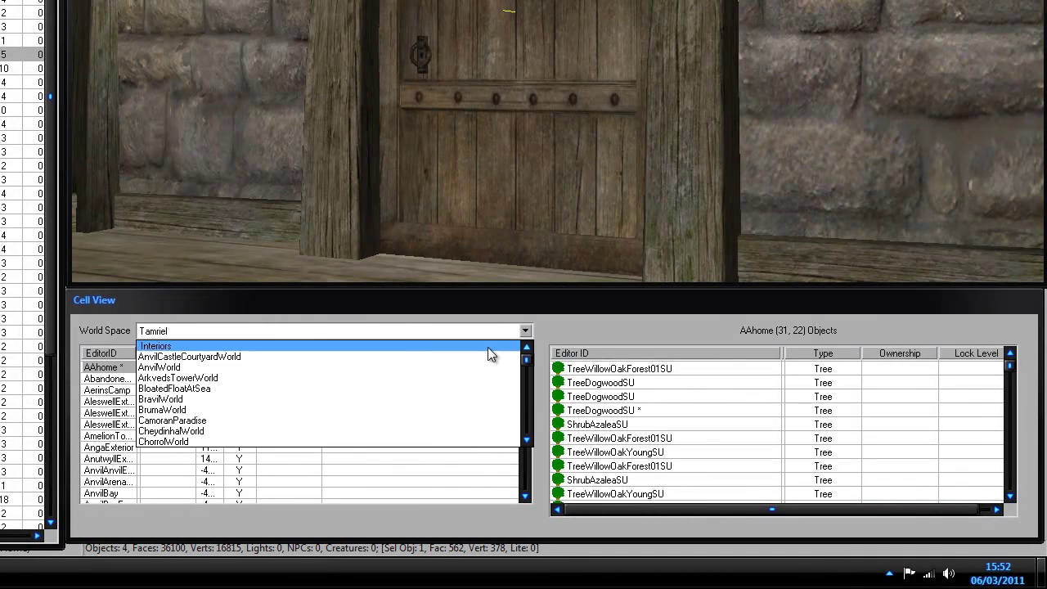
{"action": "left_click", "coordinate": [434, 345]}
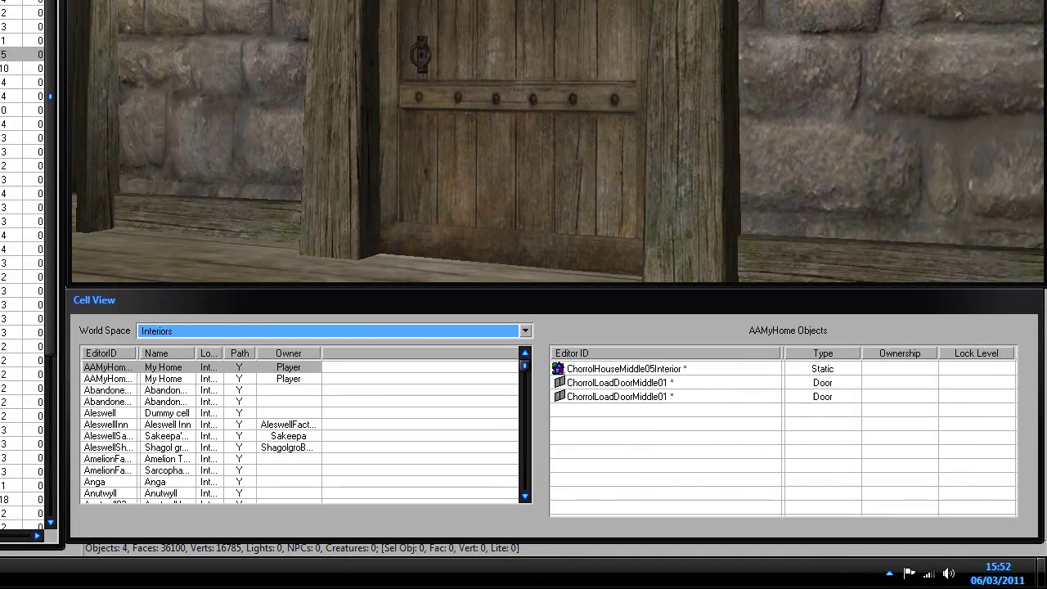
- Enable teleport in the reference properties of the interior entrance door
{"action": "double_click", "coordinate": [492, 72]}
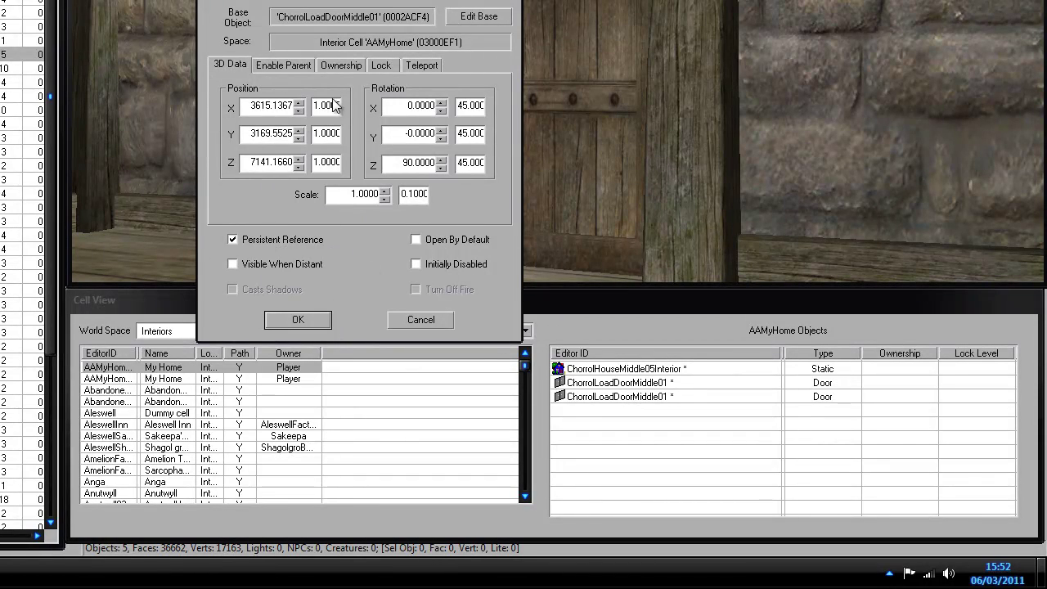
{"action": "left_click", "coordinate": [431, 66]}
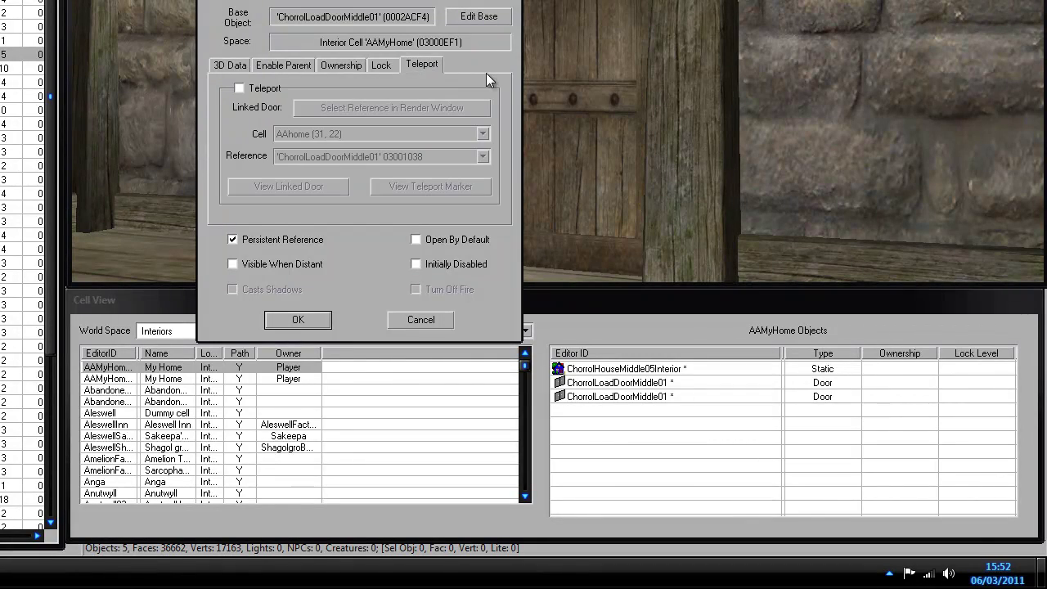
{"action": "left_click", "coordinate": [239, 89]}
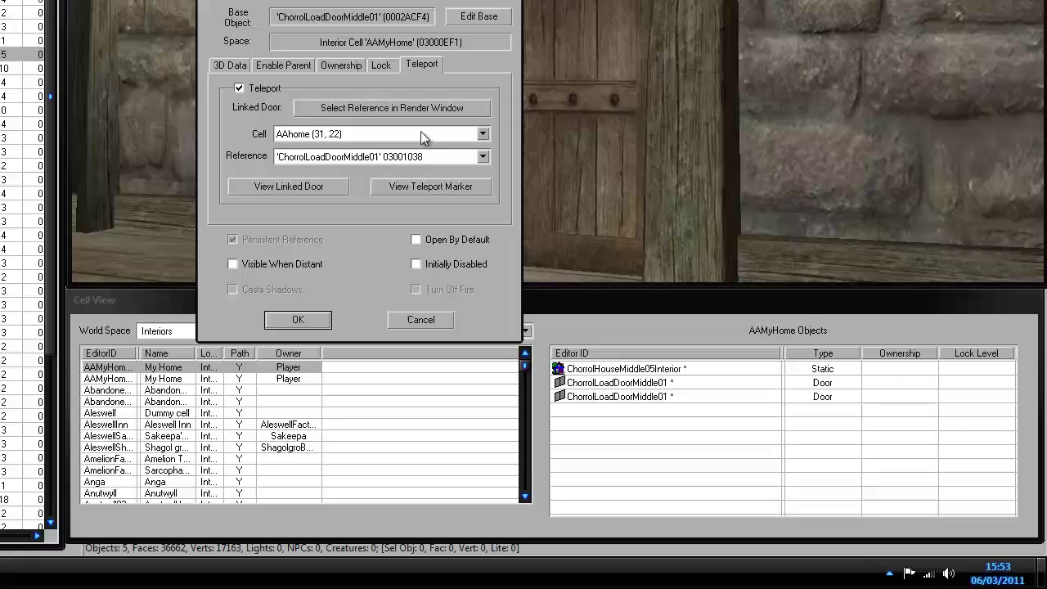
- Link the door's teleport to cell AAhome (31, 22), reference 'ChorrolLoadDoorMiddle01' 03001038, and apply the settings
{"action": "left_click", "coordinate": [444, 137]}
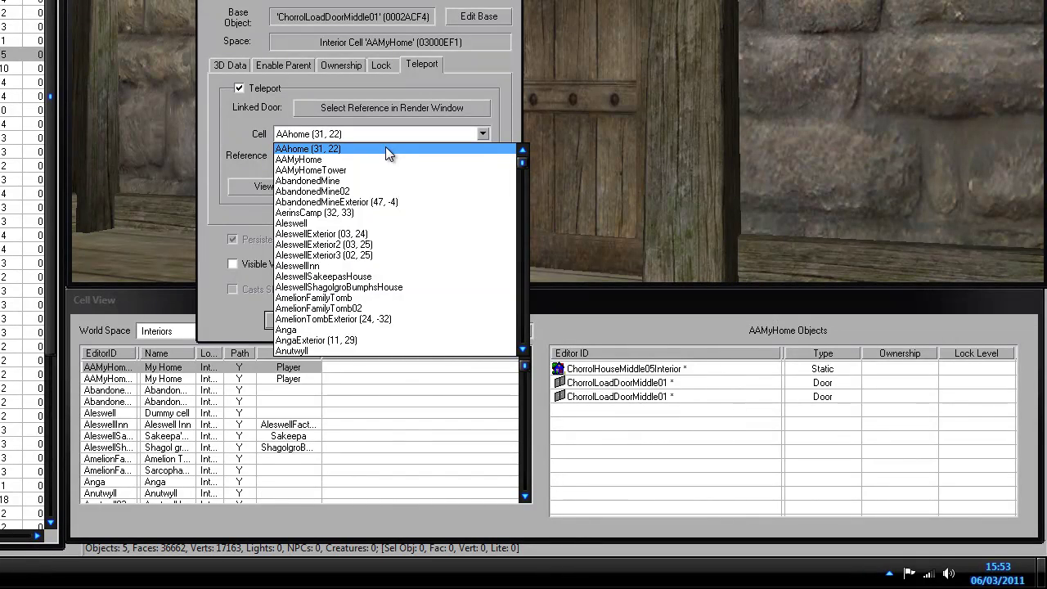
{"action": "left_click", "coordinate": [385, 147]}
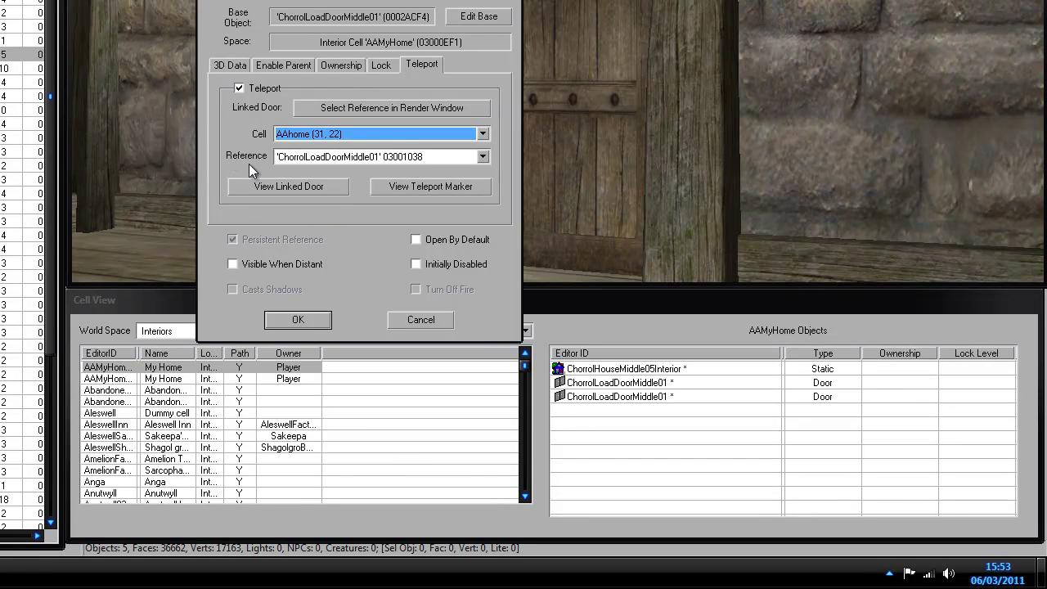
{"action": "left_click", "coordinate": [457, 156]}
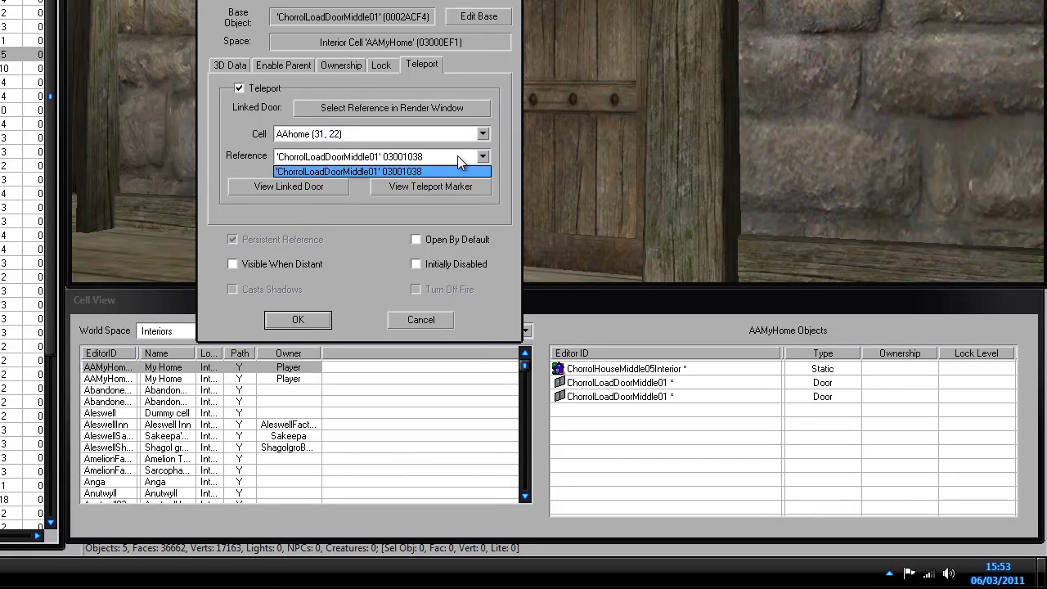
{"action": "left_click", "coordinate": [331, 173]}
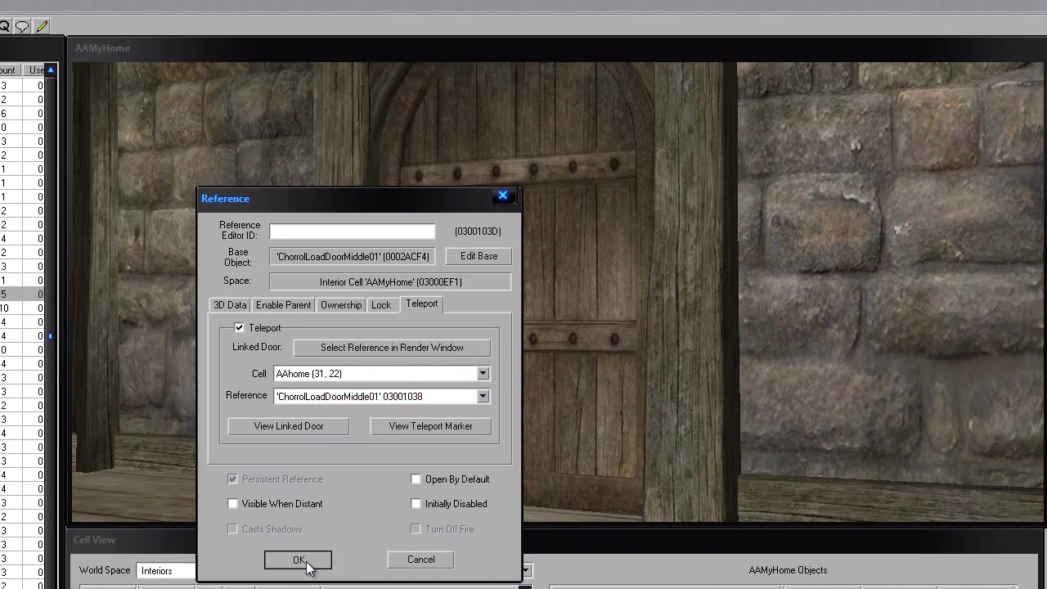
{"action": "left_click", "coordinate": [315, 319]}
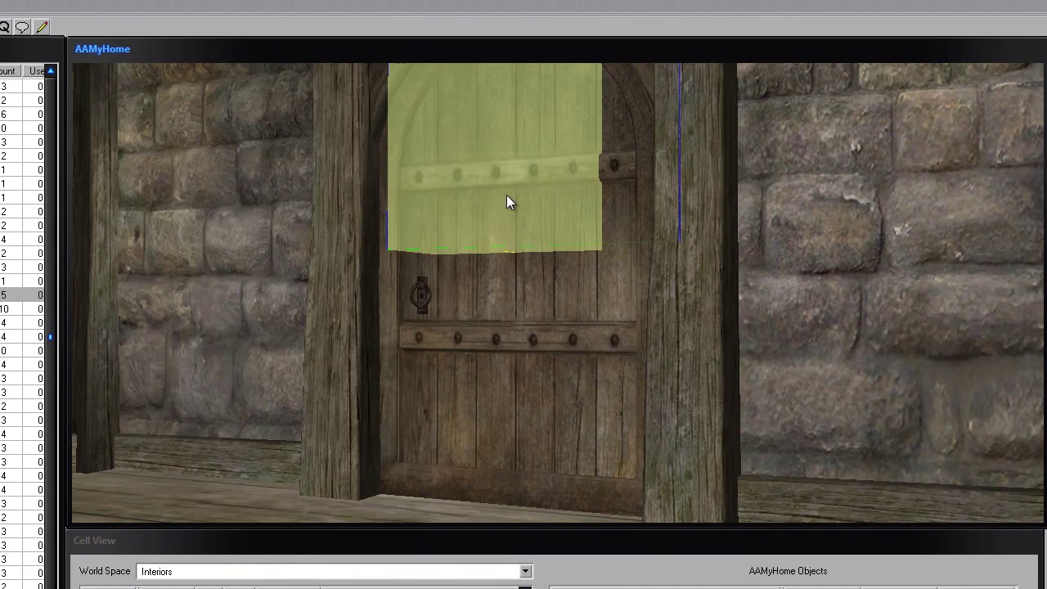
- Drop the interior door marker to the floor and rotate it to face into the room
{"action": "key", "text": "f"}
{"action": "scroll", "coordinate": [502, 289], "scroll_direction": "down", "scroll_amount": 4}
{"action": "mouse_move", "coordinate": [502, 289]}
{"action": "middle_mouse_down", "text": "shift"}
{"action": "mouse_move", "coordinate": [428, 286]}
{"action": "mouse_move", "coordinate": [608, 257]}
{"action": "middle_mouse_up", "text": "shift"}
{"action": "right_click_drag", "start_coordinate": [608, 257], "coordinate": [482, 272]}
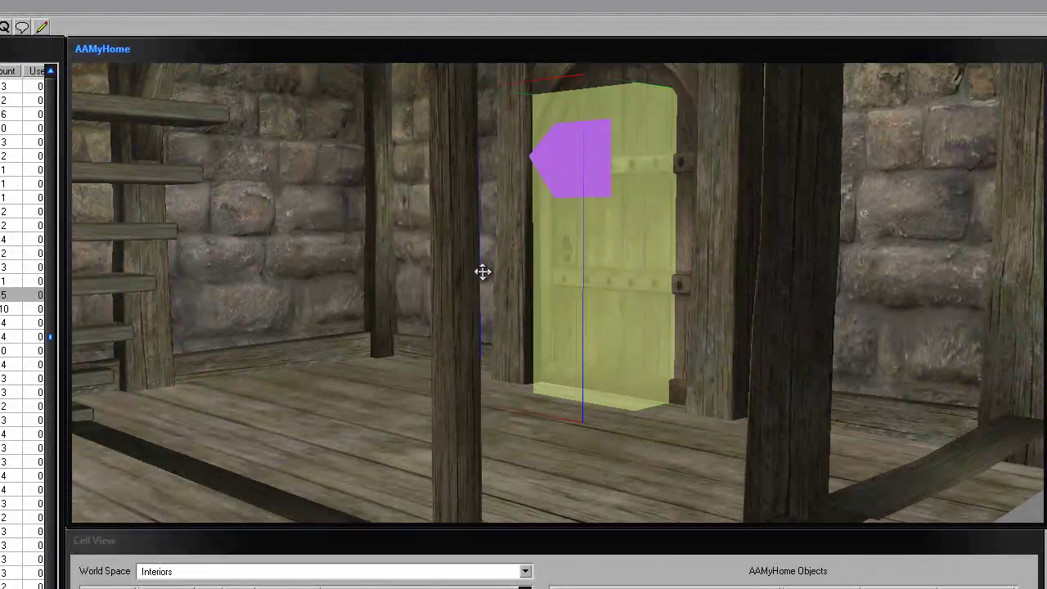
- Move the interior door marker away from the entrance door into the room and settle it on the floor
{"action": "mouse_move", "coordinate": [632, 285]}
{"action": "left_mouse_down"}
{"action": "mouse_move", "coordinate": [486, 395]}
{"action": "mouse_move", "coordinate": [496, 356]}
{"action": "mouse_move", "coordinate": [522, 372]}
{"action": "mouse_move", "coordinate": [525, 394]}
{"action": "left_mouse_up"}
{"action": "mouse_move", "coordinate": [525, 394]}
{"action": "middle_mouse_down", "text": "shift"}
{"action": "mouse_move", "coordinate": [458, 304]}
{"action": "mouse_move", "coordinate": [472, 304]}
{"action": "middle_mouse_up", "text": "shift"}
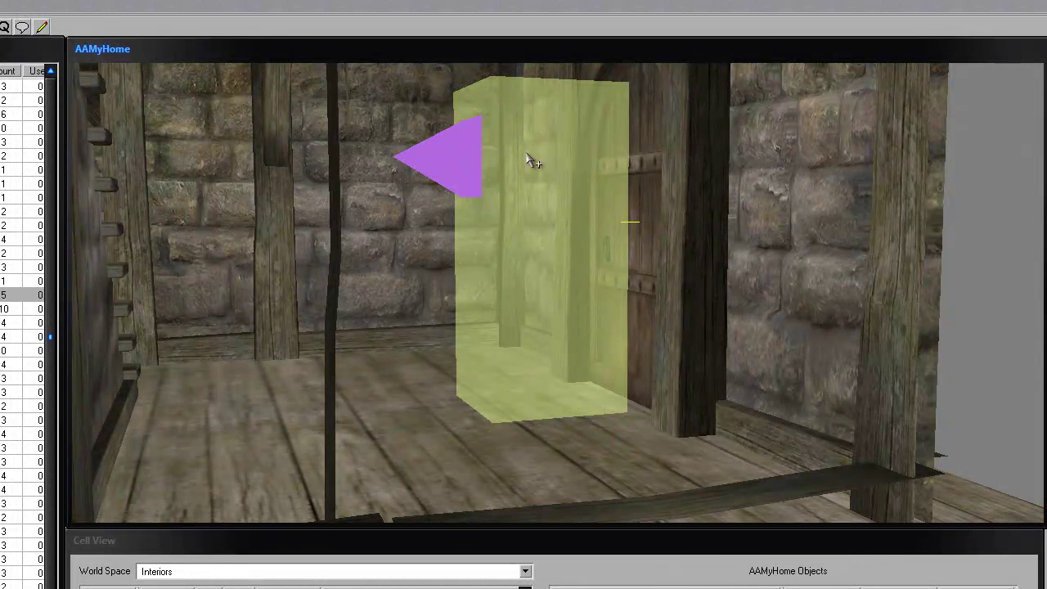
{"action": "middle_click_drag", "start_coordinate": [501, 199], "coordinate": [524, 312], "text": "shift"}
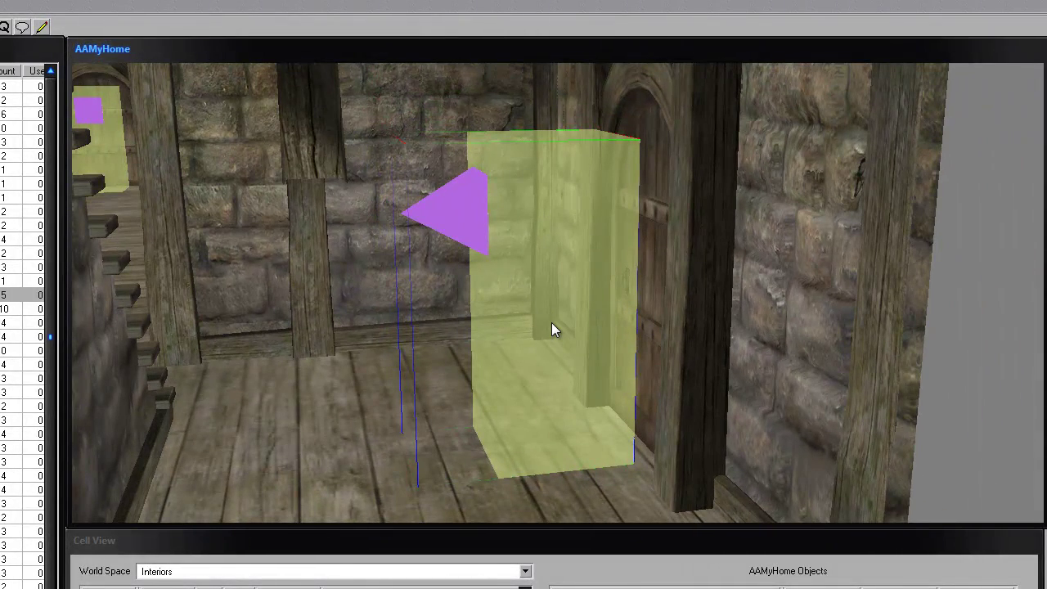
{"action": "left_click_drag", "start_coordinate": [551, 322], "coordinate": [551, 311]}
{"action": "key", "text": "f"}
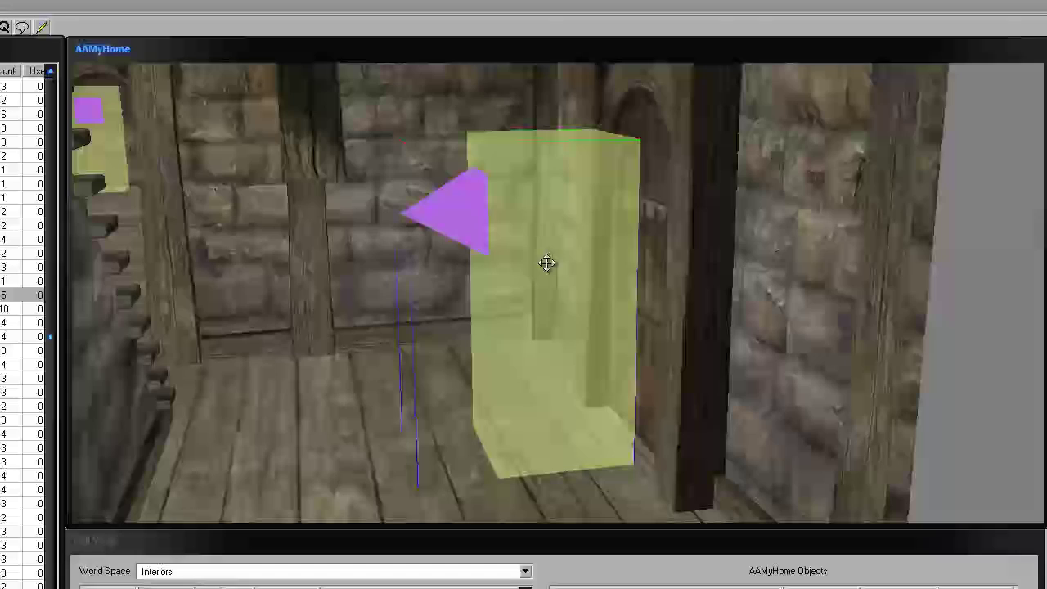
{"action": "mouse_move", "coordinate": [548, 263]}
{"action": "middle_mouse_down", "text": "shift"}
{"action": "mouse_move", "coordinate": [794, 229]}
{"action": "mouse_move", "coordinate": [335, 215]}
{"action": "middle_mouse_up", "text": "shift"}
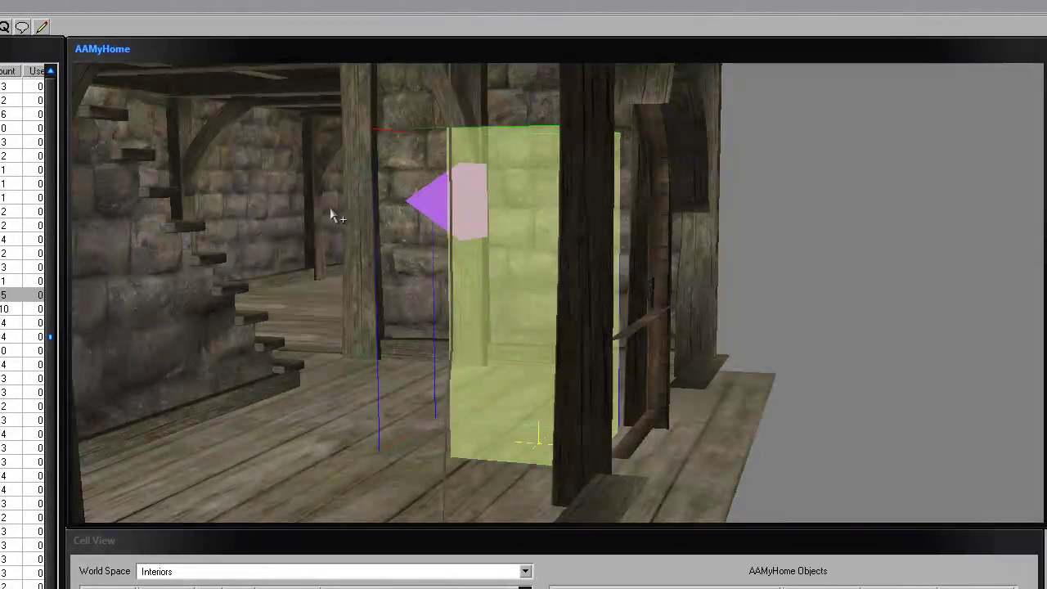
- Go to the linked door marker in AAhome, move it just outside the house door and drop it to the ground
{"action": "double_click", "coordinate": [476, 250]}
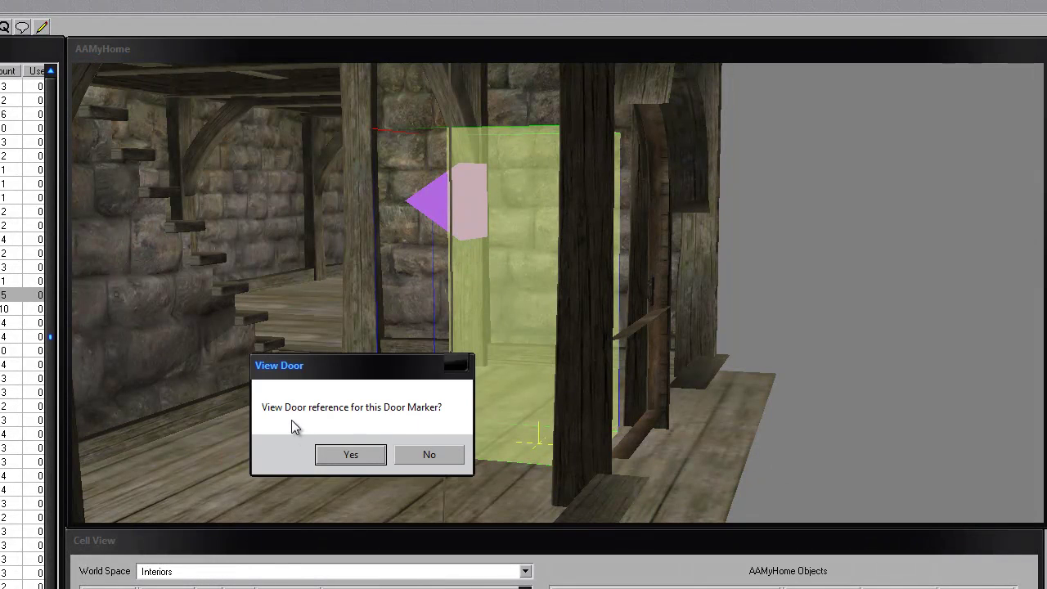
{"action": "left_click", "coordinate": [357, 456]}
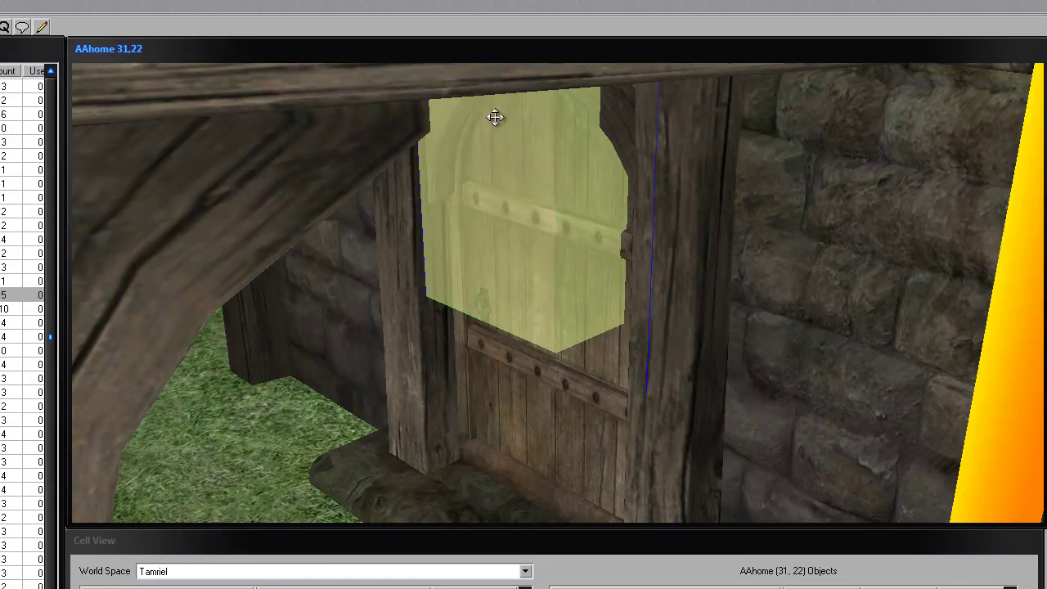
{"action": "scroll", "coordinate": [504, 113], "scroll_direction": "down", "scroll_amount": 5}
{"action": "middle_click_drag", "start_coordinate": [514, 105], "coordinate": [610, 188], "text": "shift"}
{"action": "left_click_drag", "start_coordinate": [500, 157], "coordinate": [542, 390]}
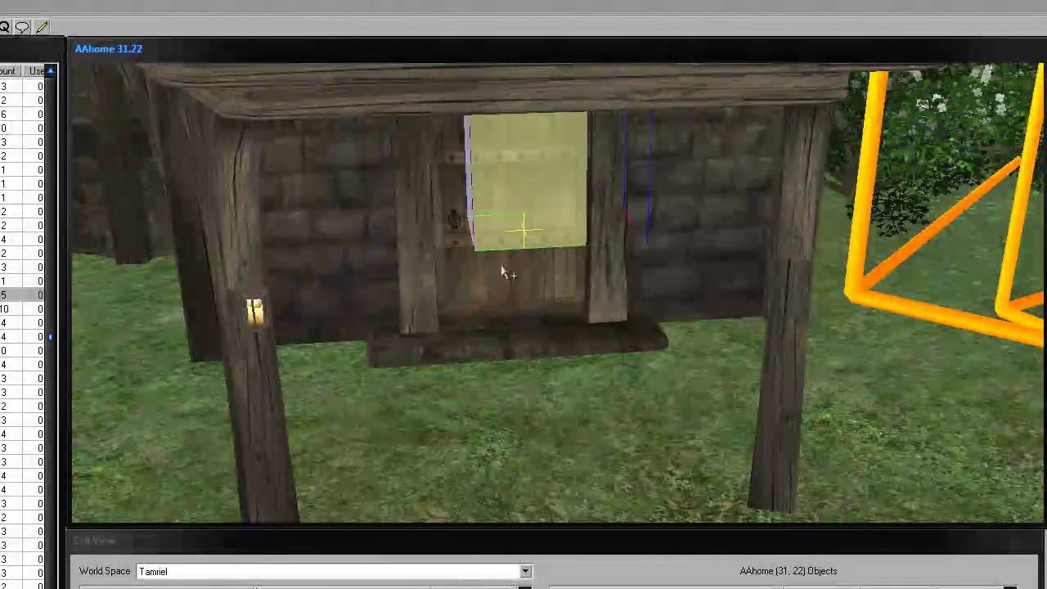
{"action": "key", "text": "f"}
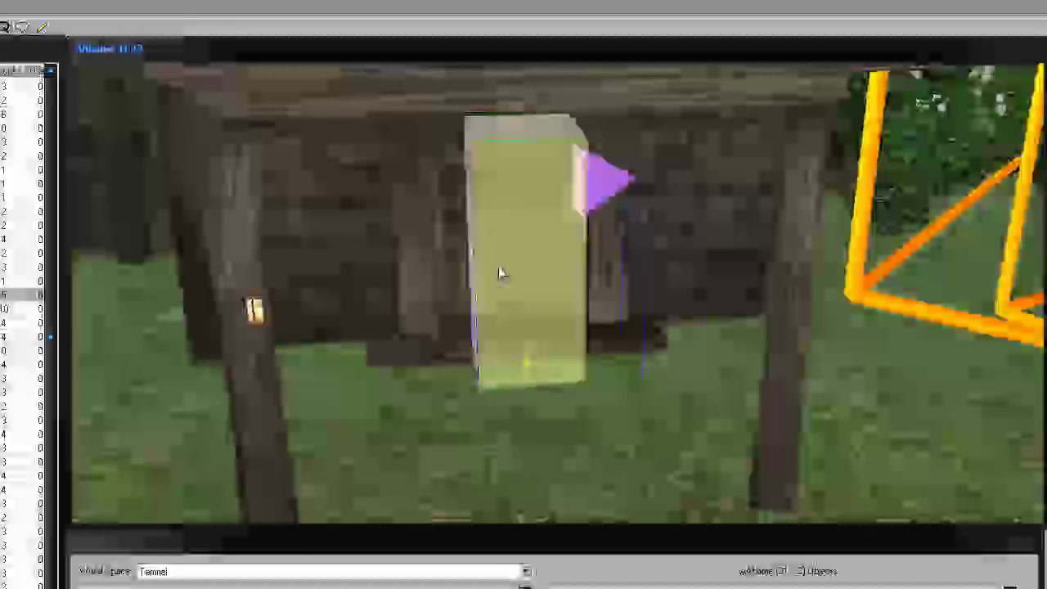
{"action": "middle_click_drag", "start_coordinate": [498, 266], "coordinate": [491, 106], "text": "shift"}
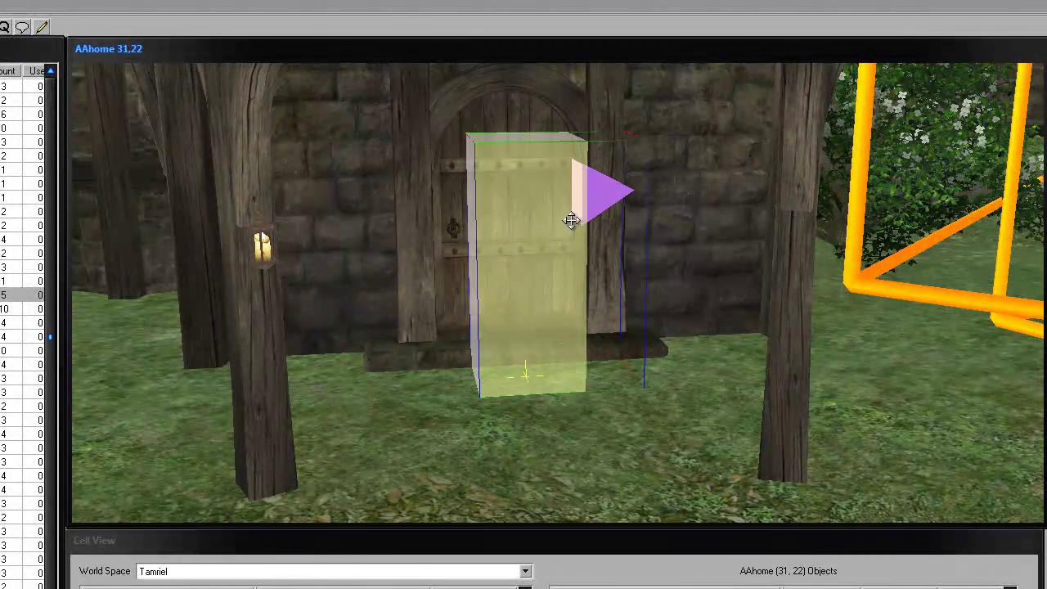
{"action": "middle_click_drag", "start_coordinate": [576, 316], "coordinate": [620, 309], "text": "shift"}
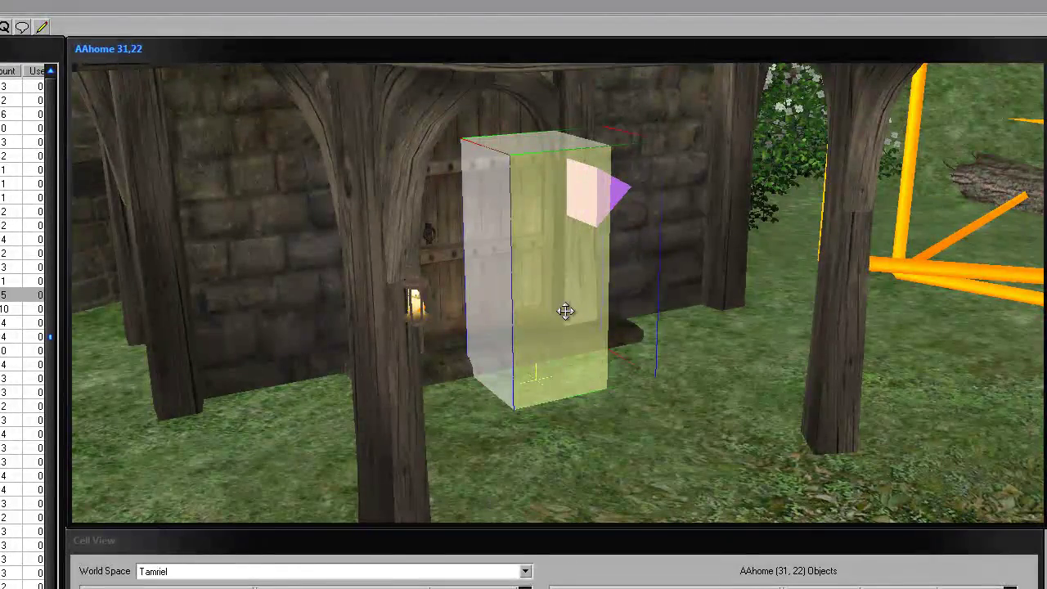
- Adjust the exterior door marker's position and rotate it to face away from the house
{"action": "mouse_move", "coordinate": [560, 278]}
{"action": "left_mouse_down"}
{"action": "mouse_move", "coordinate": [565, 317]}
{"action": "mouse_move", "coordinate": [579, 316]}
{"action": "left_mouse_up"}
{"action": "right_click_drag", "start_coordinate": [579, 316], "coordinate": [493, 358]}
{"action": "mouse_move", "coordinate": [493, 359]}
{"action": "middle_mouse_down", "text": "shift"}
{"action": "mouse_move", "coordinate": [584, 288]}
{"action": "mouse_move", "coordinate": [621, 369]}
{"action": "mouse_move", "coordinate": [346, 253]}
{"action": "mouse_move", "coordinate": [377, 260]}
{"action": "middle_mouse_up", "text": "shift"}
{"action": "left_click_drag", "start_coordinate": [575, 266], "coordinate": [568, 301]}
{"action": "middle_click_drag", "start_coordinate": [567, 301], "coordinate": [350, 298], "text": "shift"}
{"action": "left_click", "coordinate": [711, 352]}
- Inspect the exterior door marker from around the house and return to the linked marker in AAMyHome
{"action": "scroll", "coordinate": [711, 352], "scroll_direction": "down", "scroll_amount": 6}
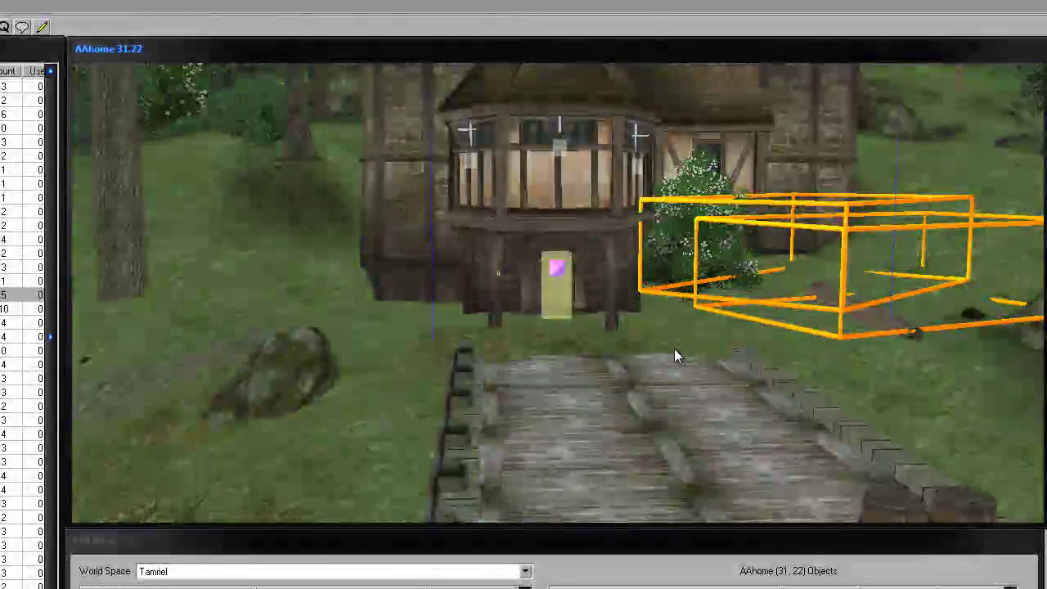
{"action": "middle_click_drag", "start_coordinate": [674, 347], "coordinate": [892, 389], "text": "shift"}
{"action": "middle_click_drag", "start_coordinate": [646, 373], "coordinate": [495, 295]}
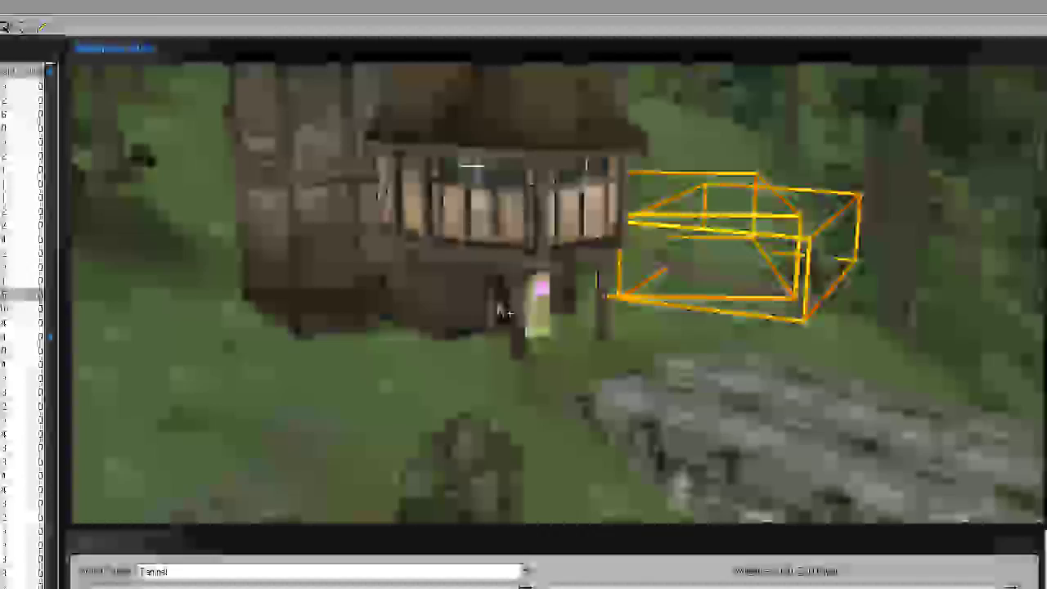
{"action": "scroll", "coordinate": [564, 330], "scroll_direction": "up", "scroll_amount": 5}
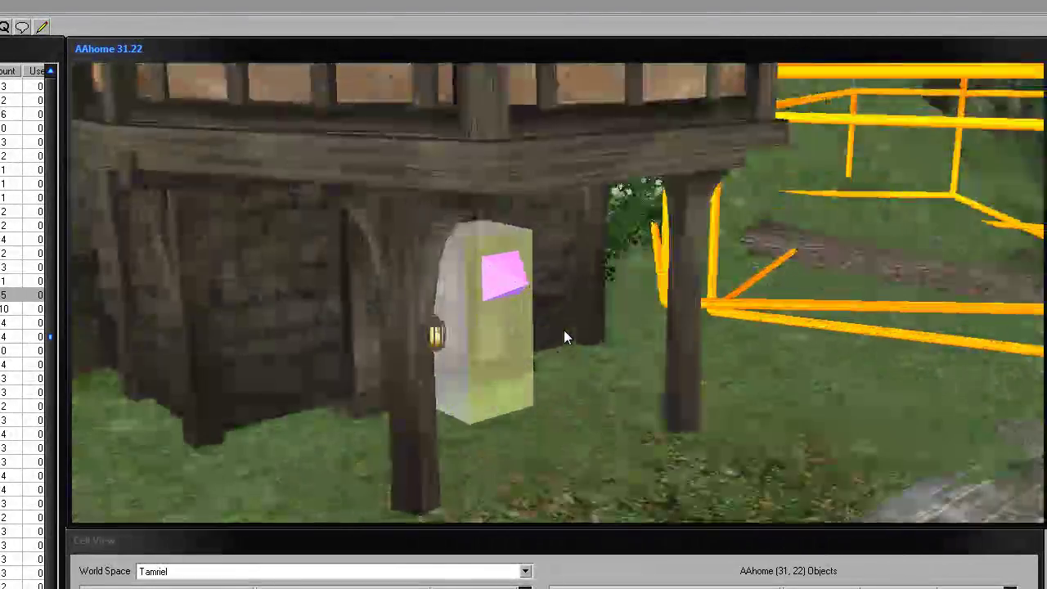
{"action": "middle_click_drag", "start_coordinate": [564, 329], "coordinate": [806, 352], "text": "shift"}
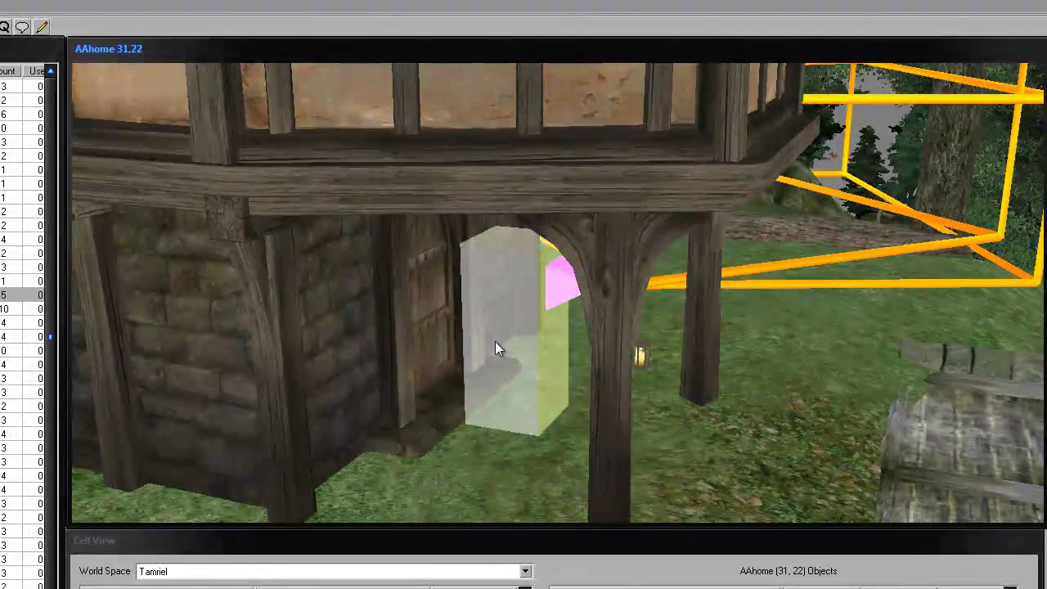
{"action": "double_click", "coordinate": [495, 348]}
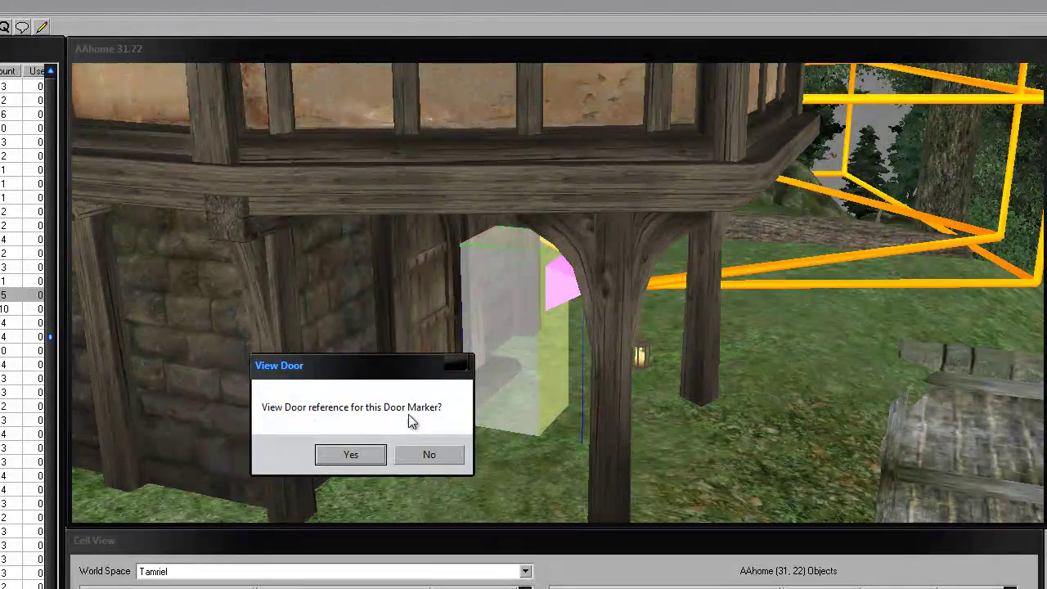
{"action": "left_click", "coordinate": [344, 457]}
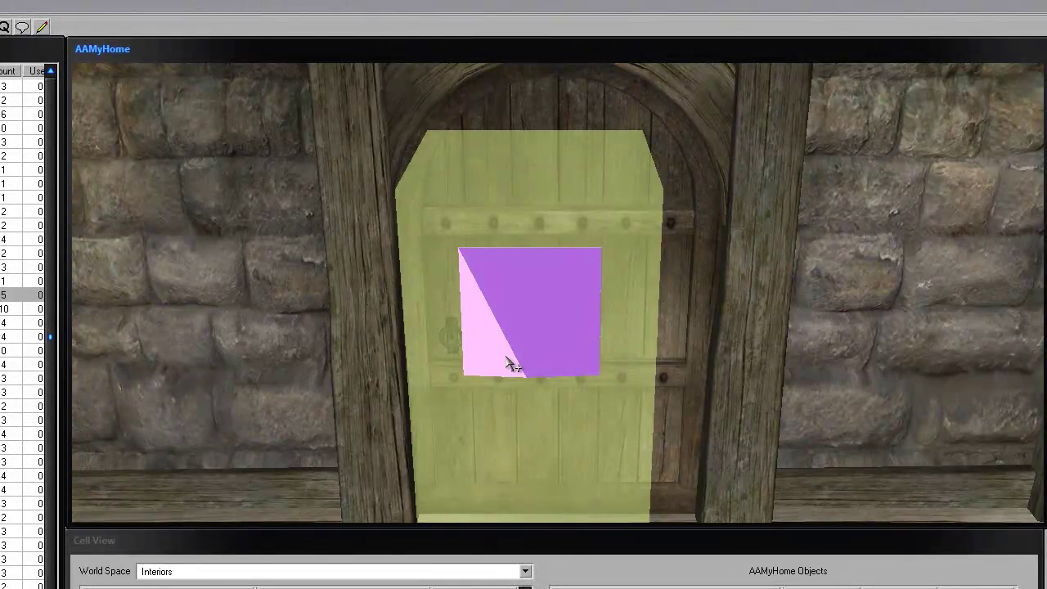
- Adjust the interior marker's position in front of the entrance door, settle it on the floor and deselect it
{"action": "left_click_drag", "start_coordinate": [550, 337], "coordinate": [596, 319]}
{"action": "mouse_move", "coordinate": [596, 319]}
{"action": "middle_mouse_down", "text": "shift"}
{"action": "mouse_move", "coordinate": [488, 201]}
{"action": "mouse_move", "coordinate": [442, 274]}
{"action": "middle_mouse_up", "text": "shift"}
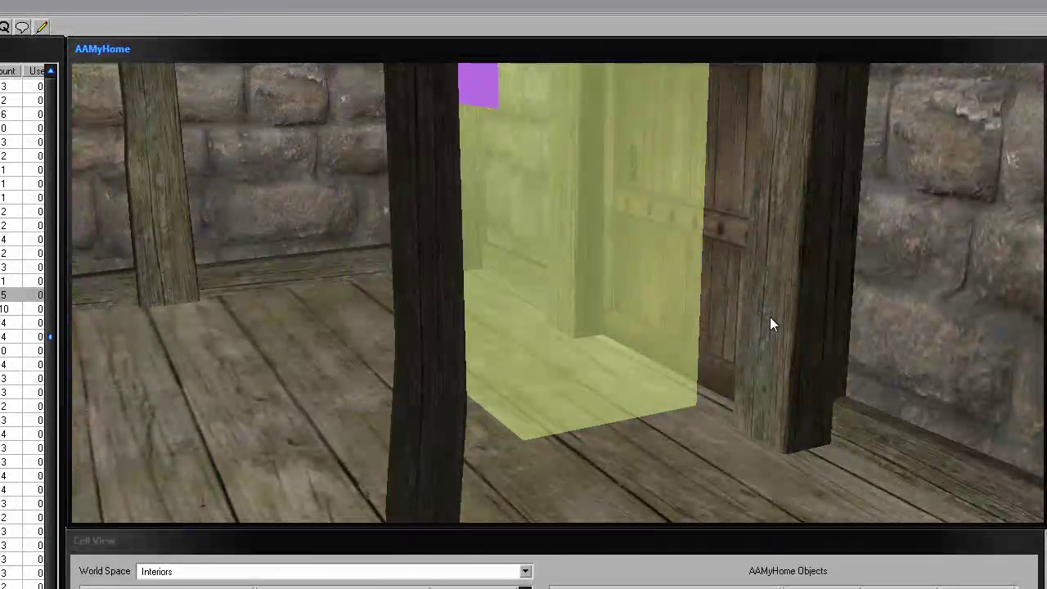
{"action": "scroll", "coordinate": [773, 323], "scroll_direction": "down", "scroll_amount": 5}
{"action": "middle_click_drag", "start_coordinate": [640, 286], "coordinate": [612, 296], "text": "shift"}
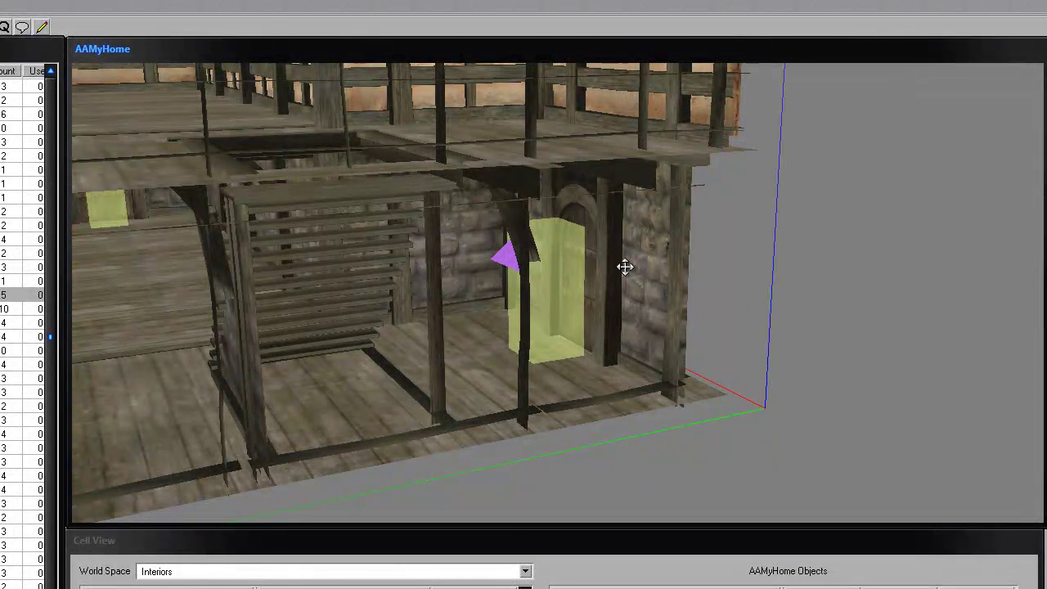
{"action": "left_click", "coordinate": [593, 270]}
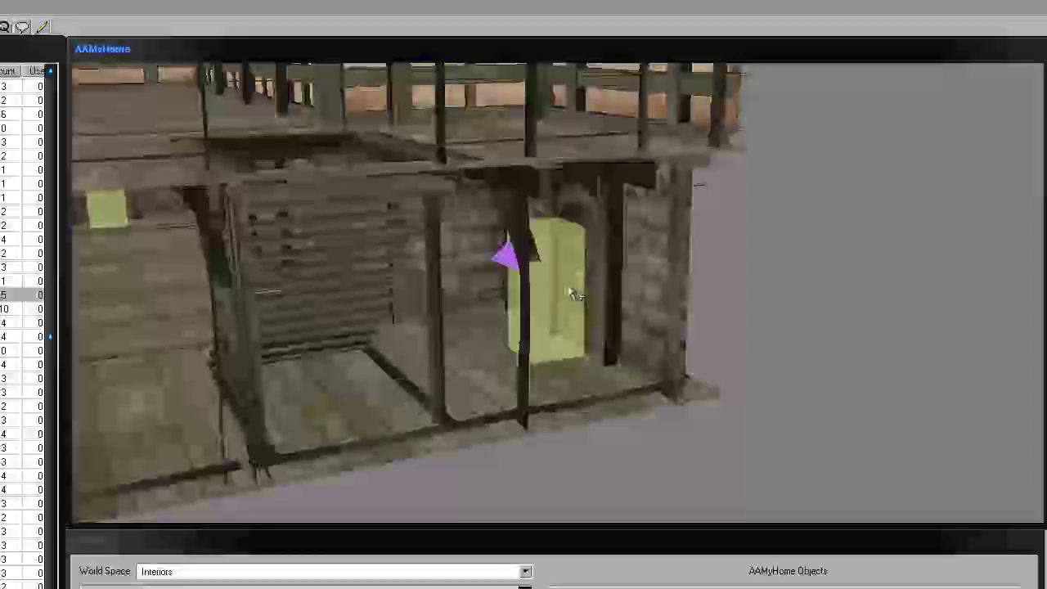
{"action": "left_click", "coordinate": [540, 238]}
{"action": "mouse_move", "coordinate": [540, 238]}
{"action": "middle_mouse_down", "text": "shift"}
{"action": "mouse_move", "coordinate": [518, 262]}
{"action": "mouse_move", "coordinate": [358, 242]}
{"action": "mouse_move", "coordinate": [540, 213]}
{"action": "mouse_move", "coordinate": [650, 240]}
{"action": "mouse_move", "coordinate": [601, 273]}
{"action": "mouse_move", "coordinate": [578, 311]}
{"action": "mouse_move", "coordinate": [600, 286]}
{"action": "mouse_move", "coordinate": [624, 402]}
{"action": "mouse_move", "coordinate": [484, 281]}
{"action": "mouse_move", "coordinate": [556, 231]}
{"action": "mouse_move", "coordinate": [507, 205]}
{"action": "mouse_move", "coordinate": [666, 239]}
{"action": "mouse_move", "coordinate": [700, 281]}
{"action": "mouse_move", "coordinate": [557, 341]}
{"action": "mouse_move", "coordinate": [554, 330]}
{"action": "middle_mouse_up", "text": "shift"}
{"action": "scroll", "coordinate": [700, 282], "scroll_direction": "up", "scroll_amount": 3}
{"action": "key", "text": "f"}
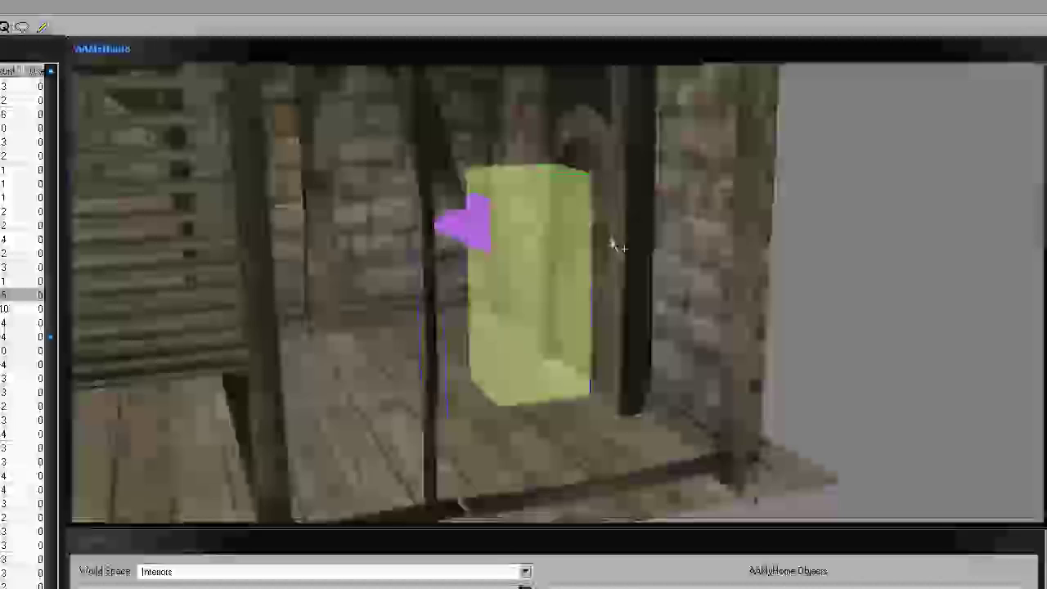
{"action": "key", "text": "d"}
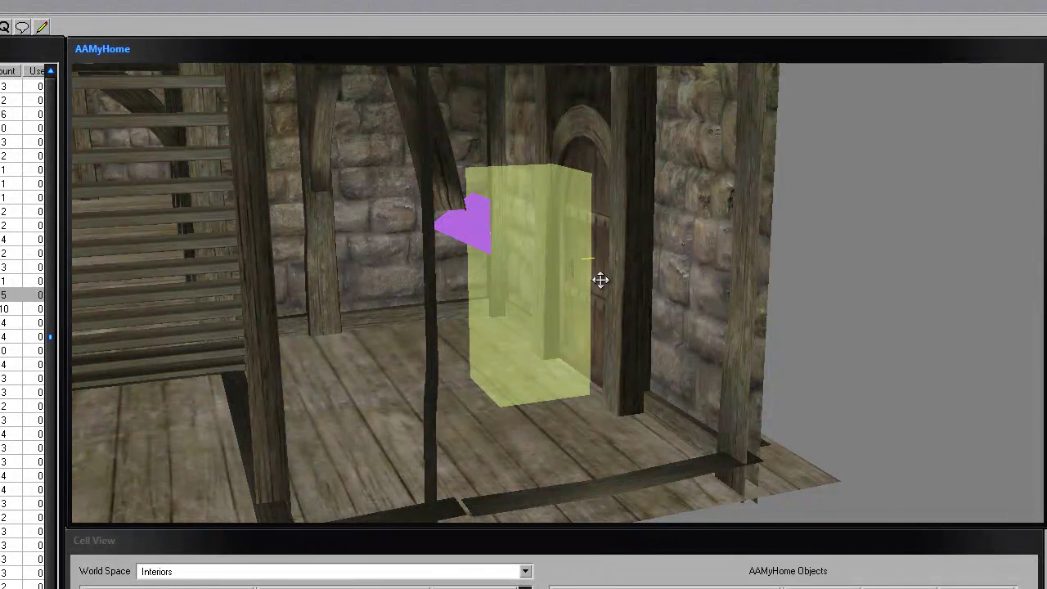